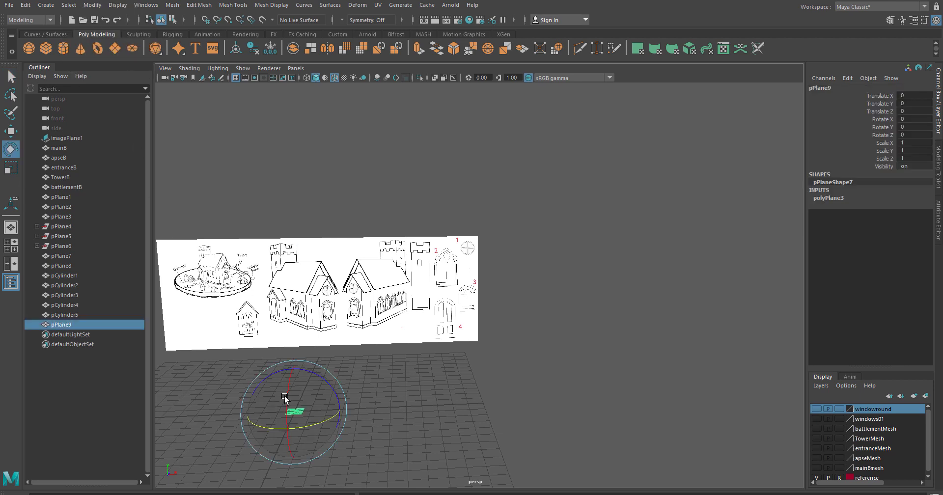
# Step: Rotate the plane upright by setting its Rotate X to 90
pyautogui.moveTo(284, 395); pyautogui.dragTo(281, 427)
pyautogui.doubleClick(922, 119)
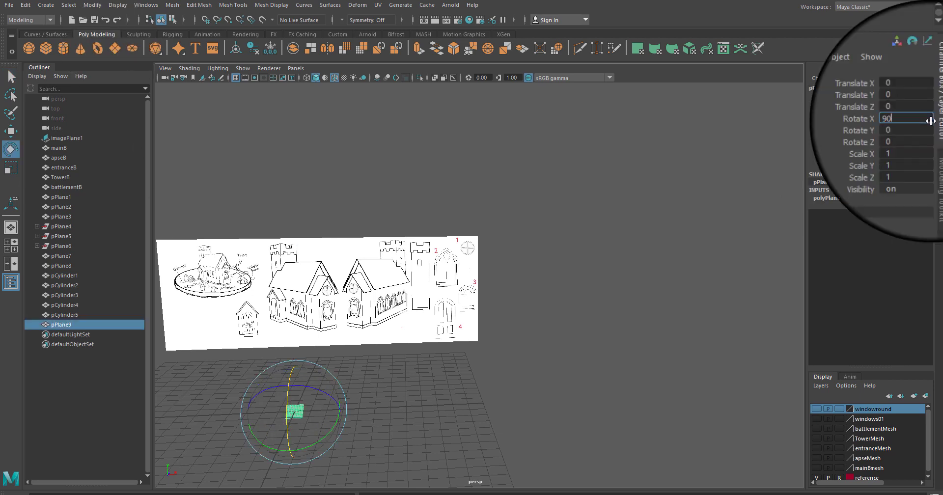
pyautogui.press('Return')
# Step: Set the plane's Subdivisions Width to 2 and Subdivisions Height to 1
pyautogui.click(838, 198)
pyautogui.click(905, 222)
pyautogui.write('2')
pyautogui.press('Return')
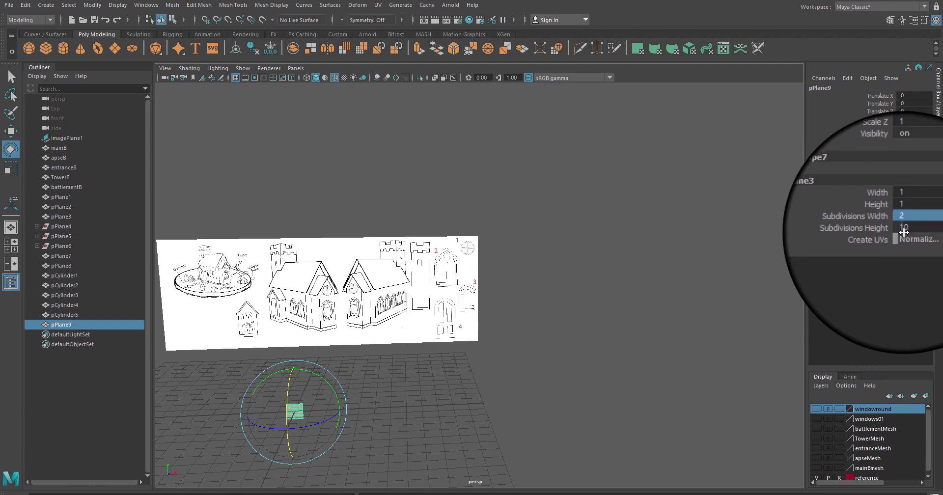
pyautogui.doubleClick(904, 229)
pyautogui.write('1')
pyautogui.press('Return')
# Step: Move the plane onto window drawing 3 in the front view, centring it on the arch's vertical middle bar
pyautogui.press('w')
pyautogui.moveTo(347, 412); pyautogui.dragTo(530, 391)
pyautogui.moveTo(484, 376); pyautogui.dragTo(484, 330)
pyautogui.press('space')
pyautogui.press('space')
pyautogui.scroll(3, 404, 369)
pyautogui.keyDown('alt'); pyautogui.moveTo(459, 245); pyautogui.dragTo(454, 306, button='middle'); pyautogui.keyUp('alt')
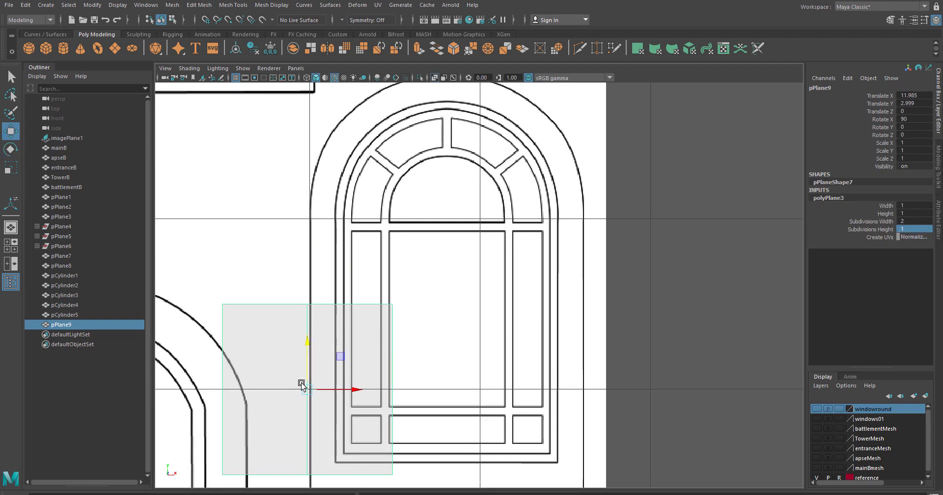
pyautogui.moveTo(306, 386); pyautogui.dragTo(458, 139)
pyautogui.keyDown('alt'); pyautogui.moveTo(466, 219); pyautogui.dragTo(460, 337, button='middle'); pyautogui.keyUp('alt')
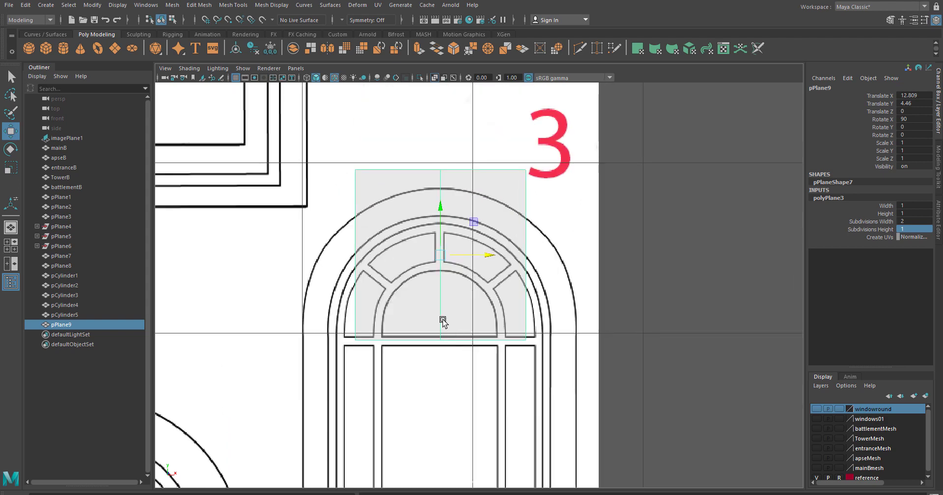
# Step: Scale the plane uniformly down to about 0.169
pyautogui.press('r')
pyautogui.moveTo(440, 248); pyautogui.dragTo(346, 316)
pyautogui.scroll(-3, 423, 348)
# Step: Move the plane down onto the inner frame's bottom rail and flatten it to the rail's height, Scale Z about 0.06
pyautogui.press('w')
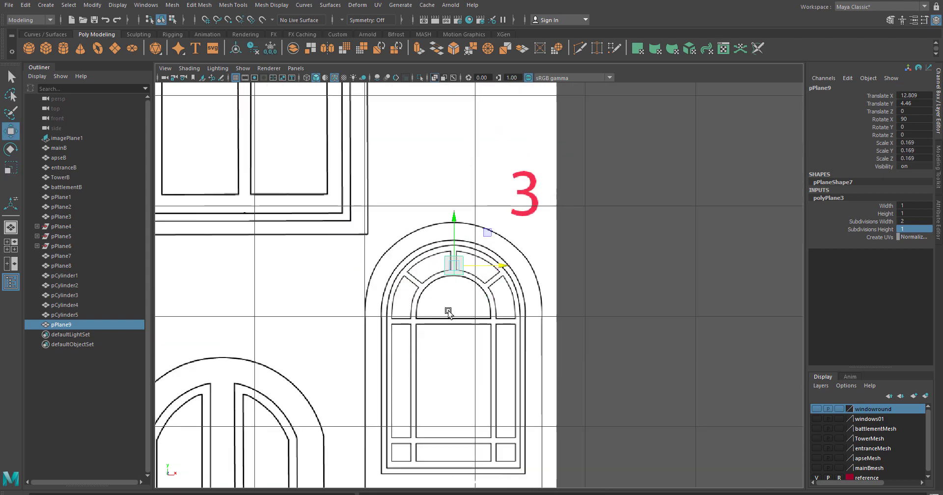
pyautogui.moveTo(447, 221); pyautogui.dragTo(446, 415)
pyautogui.keyDown('alt'); pyautogui.moveTo(432, 434); pyautogui.dragTo(438, 242, button='middle'); pyautogui.keyUp('alt')
pyautogui.scroll(10, 486, 269)
pyautogui.keyDown('alt'); pyautogui.moveTo(454, 297); pyautogui.dragTo(527, 342, button='middle'); pyautogui.keyUp('alt')
pyautogui.moveTo(458, 223); pyautogui.dragTo(458, 225)
pyautogui.press('r')
pyautogui.moveTo(456, 317); pyautogui.dragTo(461, 289)
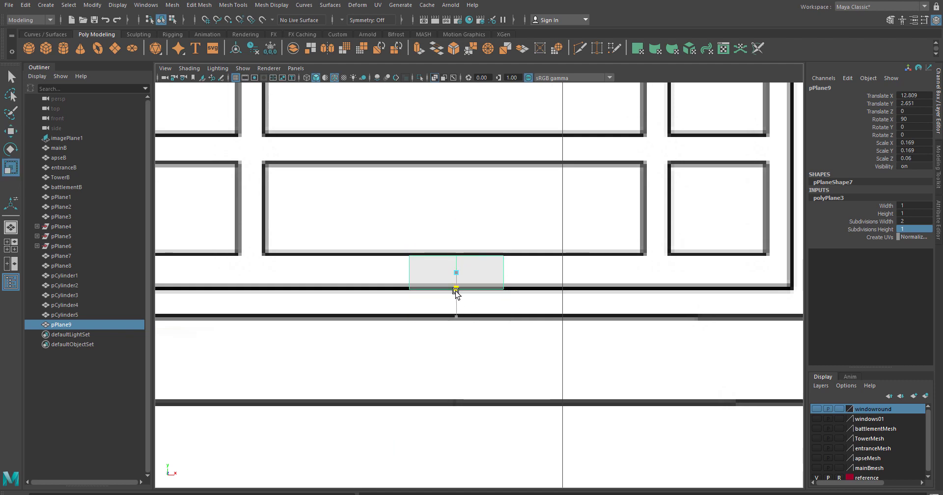
pyautogui.press('w')
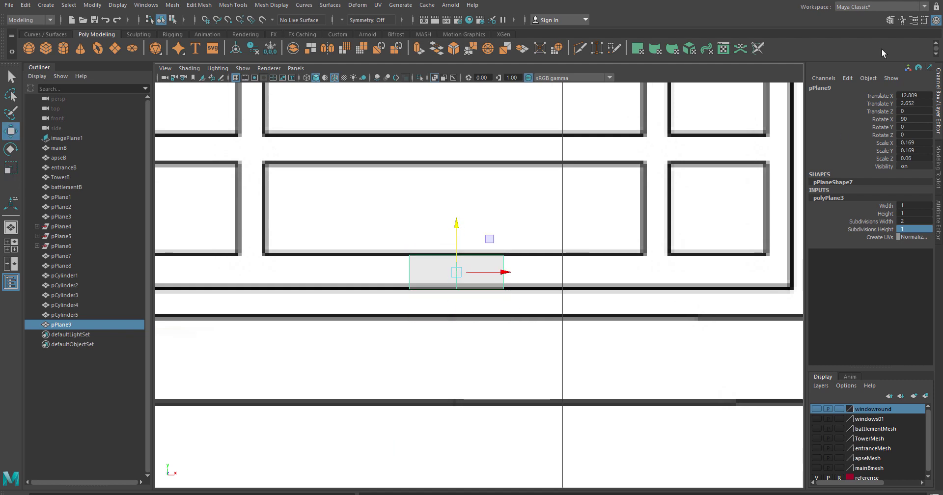
# Step: Turn on Object X symmetry for modeling the plane
pyautogui.click(890, 21)
pyautogui.click(842, 200)
pyautogui.click(853, 219)
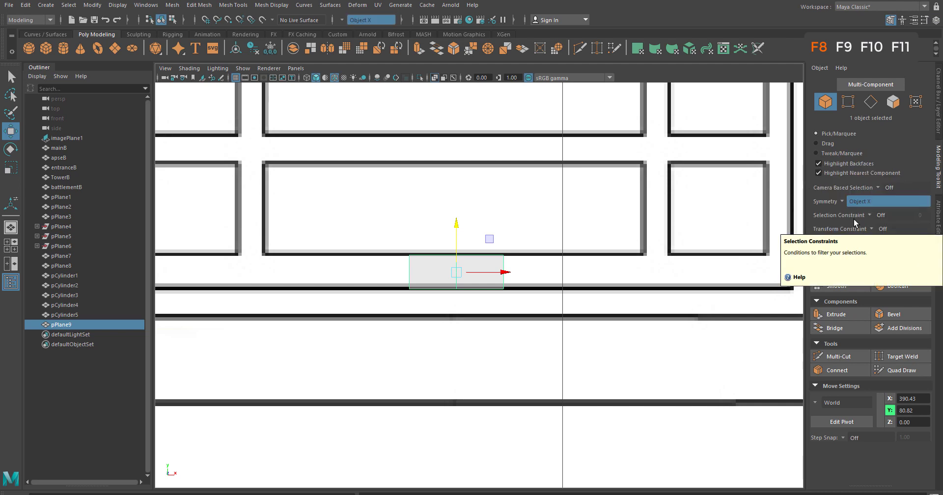
# Step: Extrude the plane's side edge outward in segments matching the vertical bar and frame lines, out to the outermost frame line
pyautogui.moveTo(479, 273); pyautogui.dragTo(476, 212, button='right')
pyautogui.keyDown('alt'); pyautogui.moveTo(413, 354); pyautogui.dragTo(597, 386, button='middle'); pyautogui.keyUp('alt')
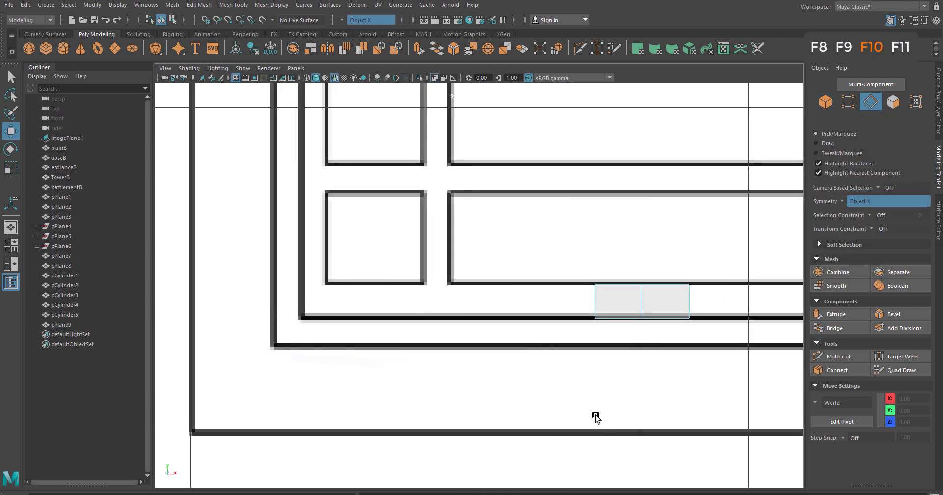
pyautogui.click(596, 301)
pyautogui.keyDown('shift'); pyautogui.moveTo(599, 304); pyautogui.dragTo(242, 301); pyautogui.keyUp('shift')
# Step: Select the strip's whole bottom edge row and extrude it down in segments to the outermost frame line
pyautogui.click(496, 320)
pyautogui.press('q')
pyautogui.keyDown('shift'); pyautogui.click(425, 325); pyautogui.keyUp('shift')
pyautogui.press('w')
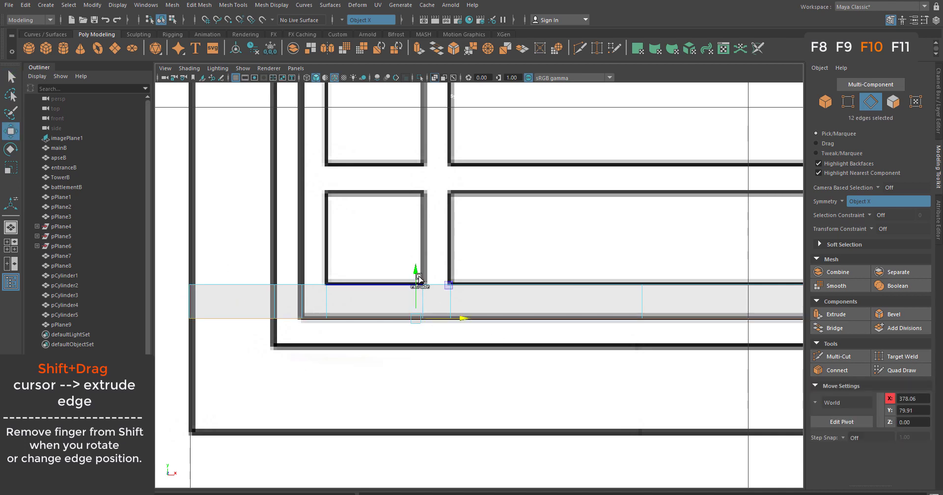
pyautogui.keyDown('shift'); pyautogui.moveTo(414, 273); pyautogui.dragTo(410, 387); pyautogui.keyUp('shift')
# Step: Select the strip's top edges at the vertical bars and side frames, and extrude them up to the top of the lowest panes
pyautogui.scroll(-4, 444, 423)
pyautogui.keyDown('alt'); pyautogui.moveTo(470, 403); pyautogui.dragTo(452, 466, button='middle'); pyautogui.keyUp('alt')
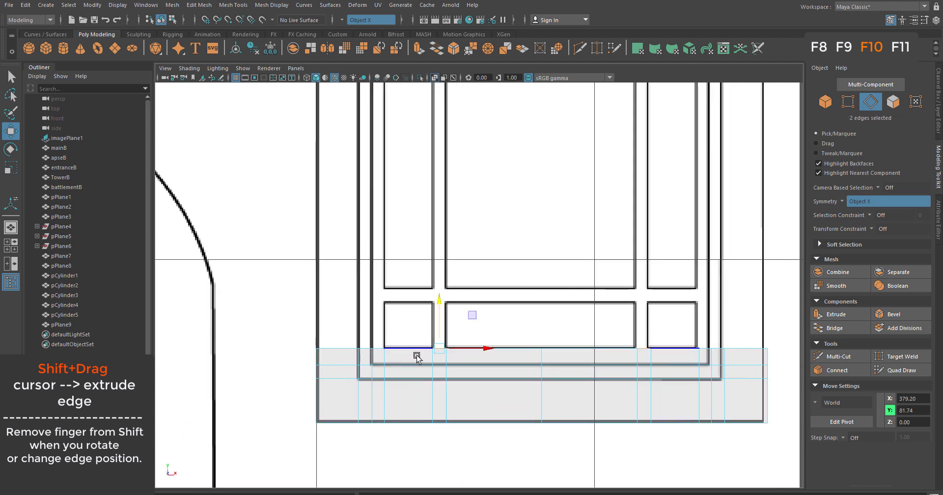
pyautogui.click(437, 347)
pyautogui.press('q')
pyautogui.keyDown('shift'); pyautogui.click(378, 350); pyautogui.keyUp('shift')
pyautogui.press('w')
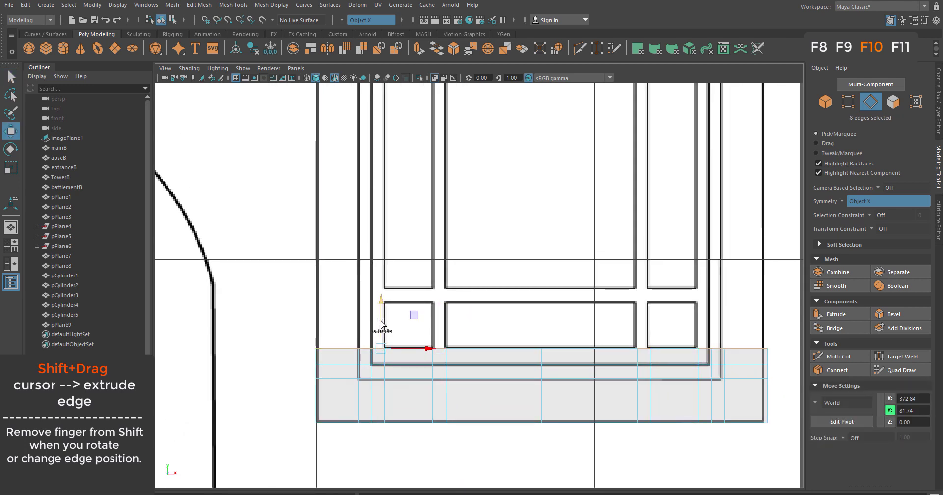
pyautogui.keyDown('shift'); pyautogui.moveTo(381, 322); pyautogui.dragTo(381, 278); pyautogui.keyUp('shift')
# Step: Extrude the selected upright edges past the lower crossbar and up the tall panes to the upper crossbar
pyautogui.scroll(4, 382, 277)
pyautogui.keyDown('alt'); pyautogui.moveTo(322, 401); pyautogui.dragTo(419, 437, button='middle'); pyautogui.keyUp('alt')
pyautogui.scroll(2, 435, 409)
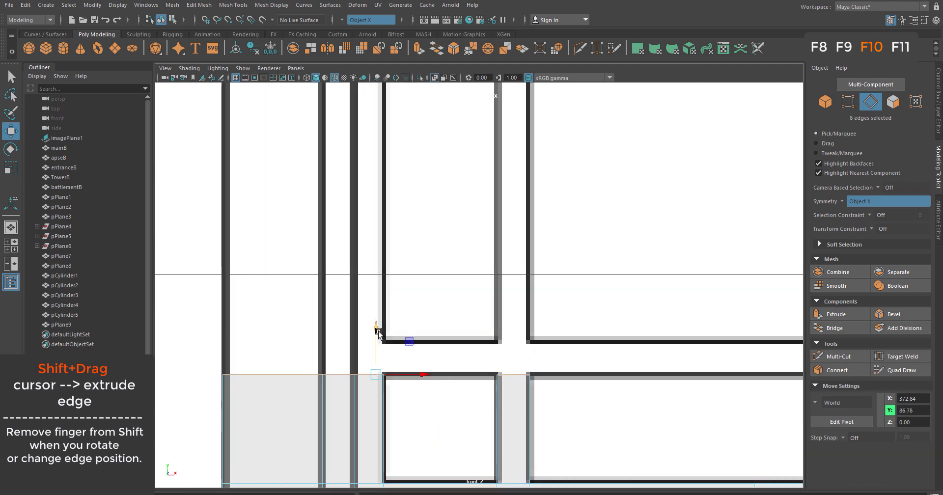
pyautogui.keyDown('shift'); pyautogui.moveTo(378, 331); pyautogui.dragTo(369, 190); pyautogui.keyUp('shift')
pyautogui.scroll(-5, 356, 277)
pyautogui.keyDown('alt'); pyautogui.moveTo(356, 275); pyautogui.dragTo(355, 405, button='middle'); pyautogui.keyUp('alt')
pyautogui.keyDown('shift'); pyautogui.moveTo(409, 397); pyautogui.dragTo(421, 196); pyautogui.keyUp('shift')
pyautogui.scroll(4, 472, 383)
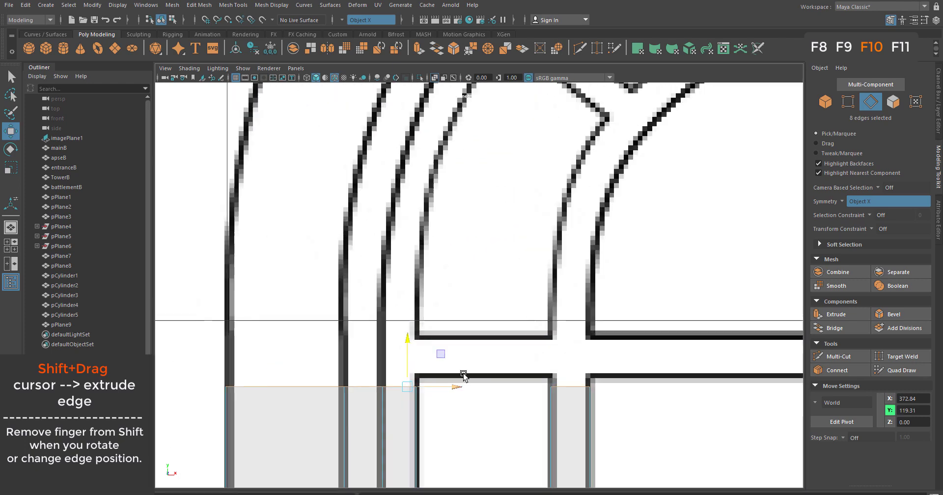
pyautogui.moveTo(407, 339); pyautogui.dragTo(406, 221)
pyautogui.scroll(-1, 406, 221)
pyautogui.keyDown('alt'); pyautogui.moveTo(406, 221); pyautogui.dragTo(336, 363, button='middle'); pyautogui.keyUp('alt')
# Step: Extrude the upright edges past the upper crossbar into the arch, moving and rotating the new edges to follow the curve
pyautogui.keyDown('shift'); pyautogui.moveTo(340, 365); pyautogui.dragTo(341, 320); pyautogui.keyUp('shift')
pyautogui.moveTo(387, 360); pyautogui.dragTo(401, 291)
pyautogui.press('e')
pyautogui.press('w')
pyautogui.press('e')
pyautogui.press('w')
pyautogui.keyDown('shift'); pyautogui.moveTo(364, 254); pyautogui.dragTo(365, 201); pyautogui.keyUp('shift')
pyautogui.moveTo(400, 242); pyautogui.dragTo(429, 238)
pyautogui.press('e')
pyautogui.keyDown('alt'); pyautogui.moveTo(429, 238); pyautogui.dragTo(422, 318, button='middle'); pyautogui.keyUp('alt')
pyautogui.press('w')
# Step: Extrude the next arch segment and adjust the outer and inner cross edges to fit the drawn curves
pyautogui.keyDown('shift'); pyautogui.moveTo(379, 293); pyautogui.dragTo(398, 292); pyautogui.keyUp('shift')
pyautogui.click(402, 313)
pyautogui.doubleClick(368, 275)
pyautogui.moveTo(330, 253); pyautogui.dragTo(385, 222)
pyautogui.click(529, 363)
pyautogui.press('e')
pyautogui.doubleClick(378, 253)
pyautogui.press('e')
pyautogui.press('w')
pyautogui.moveTo(342, 233); pyautogui.dragTo(347, 226)
pyautogui.keyDown('shift'); pyautogui.click(528, 363); pyautogui.keyUp('shift')
# Step: Extrude another arch segment up to the diagonal bar, then move and rotate its inner and outer end edges onto the curves
pyautogui.keyDown('shift'); pyautogui.moveTo(409, 237); pyautogui.dragTo(410, 204); pyautogui.keyUp('shift')
pyautogui.moveTo(412, 245); pyautogui.dragTo(436, 253)
pyautogui.click(553, 337)
pyautogui.press('e')
pyautogui.moveTo(584, 318); pyautogui.dragTo(588, 322)
pyautogui.press('w')
pyautogui.doubleClick(425, 239)
pyautogui.press('e')
pyautogui.moveTo(406, 166); pyautogui.dragTo(410, 170)
pyautogui.press('w')
pyautogui.moveTo(372, 199); pyautogui.dragTo(375, 192)
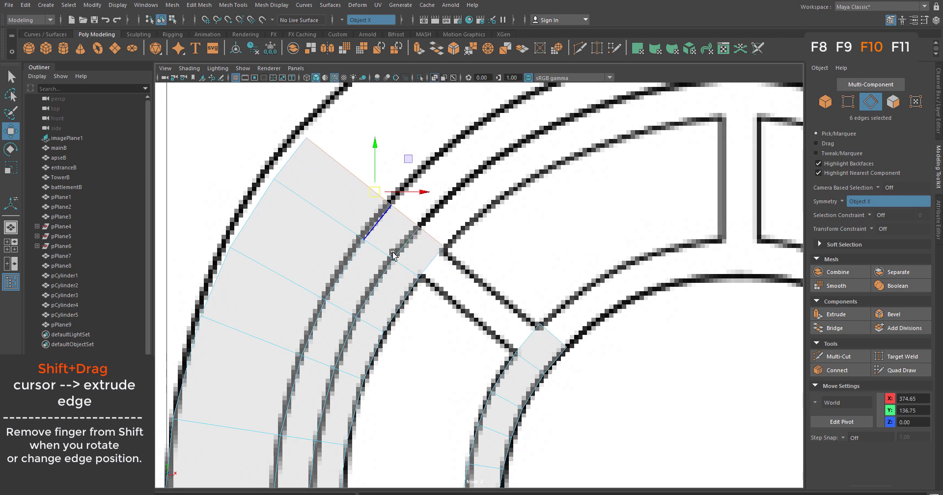
# Step: Extrude the arch segments past the diagonal bar and fit the inner arch's end edge to its curve
pyautogui.keyDown('alt'); pyautogui.moveTo(477, 357); pyautogui.dragTo(429, 409, button='middle'); pyautogui.keyUp('alt')
pyautogui.keyDown('shift'); pyautogui.moveTo(390, 281); pyautogui.dragTo(435, 252); pyautogui.keyUp('shift')
pyautogui.moveTo(430, 218); pyautogui.dragTo(430, 222)
pyautogui.click(544, 341)
pyautogui.moveTo(546, 342); pyautogui.dragTo(546, 351)
pyautogui.press('e')
pyautogui.moveTo(578, 325); pyautogui.dragTo(582, 330)
# Step: Select the outer arch's end edges beyond the diagonal bar and rotate and move them to match the frame curves
pyautogui.press('q')
pyautogui.keyDown('shift'); pyautogui.click(424, 242); pyautogui.keyUp('shift')
pyautogui.keyDown('shift'); pyautogui.click(366, 197); pyautogui.keyUp('shift')
pyautogui.press('e')
pyautogui.moveTo(445, 213); pyautogui.dragTo(461, 224)
pyautogui.hotkey('ctrl', 'z')
pyautogui.click(499, 261)
pyautogui.click(433, 250)
pyautogui.press('q')
pyautogui.keyDown('shift'); pyautogui.click(399, 223); pyautogui.keyUp('shift')
pyautogui.keyDown('shift'); pyautogui.click(366, 197); pyautogui.keyUp('shift')
pyautogui.press('e')
pyautogui.moveTo(404, 169); pyautogui.dragTo(409, 177)
pyautogui.press('w')
pyautogui.moveTo(372, 201); pyautogui.dragTo(389, 189)
# Step: Adjust individual vertices of the outer arch segments so they sit on the drawn frame lines
pyautogui.scroll(-5, 388, 189)
pyautogui.press('F9')
pyautogui.click(326, 211)
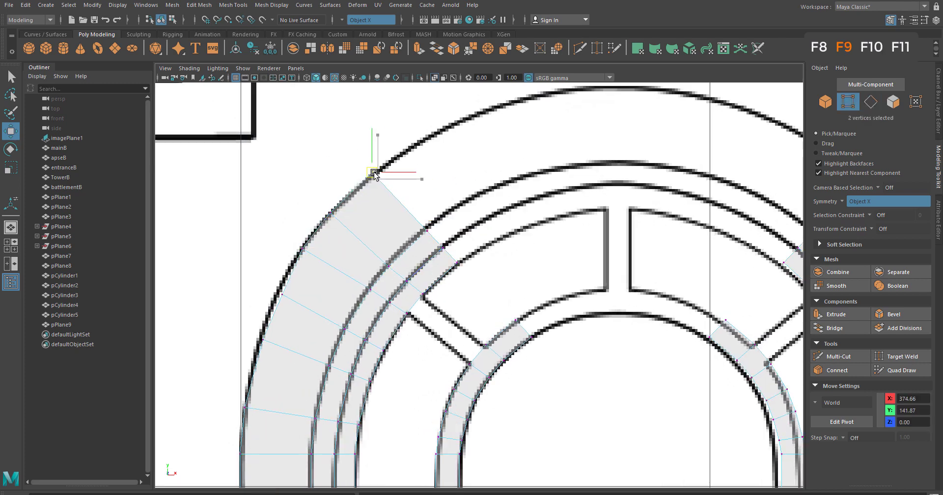
pyautogui.moveTo(374, 174); pyautogui.dragTo(289, 333)
pyautogui.scroll(3, 265, 284)
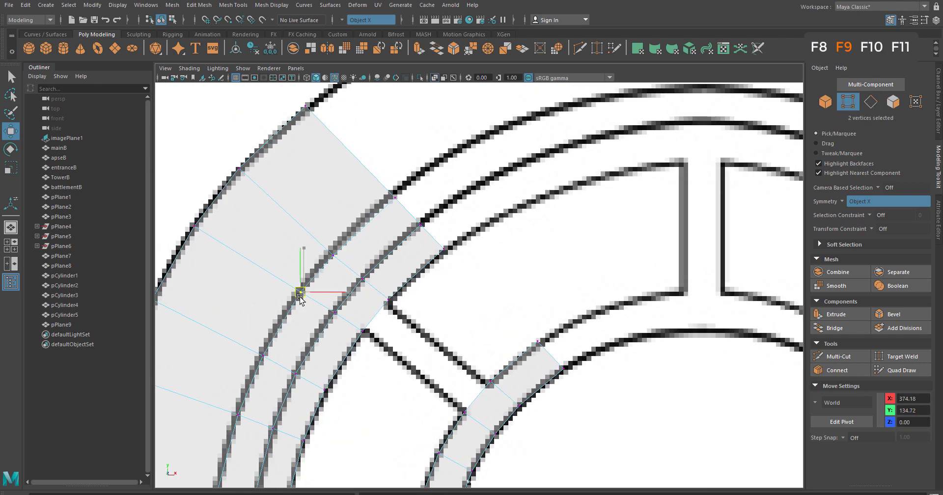
pyautogui.moveTo(384, 308); pyautogui.dragTo(346, 309)
pyautogui.scroll(-3, 388, 312)
pyautogui.click(428, 315)
pyautogui.scroll(5, 428, 315)
pyautogui.click(342, 307)
# Step: Nudge the inner arch's vertices near the diagonal bar onto the drawn curve
pyautogui.click(496, 426)
pyautogui.moveTo(497, 427); pyautogui.dragTo(496, 430)
pyautogui.keyDown('alt'); pyautogui.moveTo(563, 431); pyautogui.dragTo(552, 346, button='middle'); pyautogui.keyUp('alt')
pyautogui.click(527, 383)
pyautogui.click(483, 348)
pyautogui.moveTo(483, 348); pyautogui.dragTo(484, 351)
# Step: Select the end edges of the outer and inner arches and extrude another segment toward the crown
pyautogui.scroll(-5, 497, 258)
pyautogui.keyDown('alt'); pyautogui.moveTo(497, 257); pyautogui.dragTo(427, 313, button='middle'); pyautogui.keyUp('alt')
pyautogui.press('F10')
pyautogui.click(339, 240)
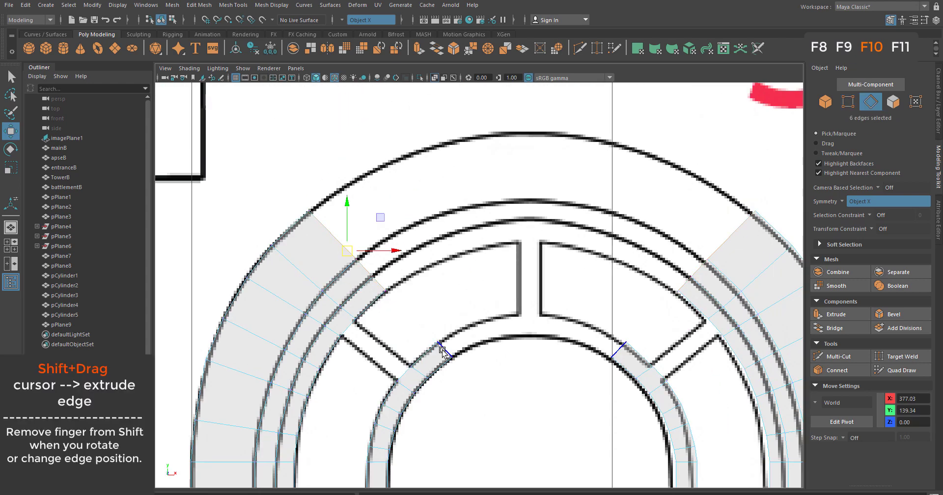
pyautogui.keyDown('shift'); pyautogui.click(445, 349); pyautogui.keyUp('shift')
pyautogui.keyDown('shift'); pyautogui.moveTo(380, 245); pyautogui.dragTo(435, 243); pyautogui.keyUp('shift')
pyautogui.moveTo(412, 222); pyautogui.dragTo(411, 243)
# Step: Move and rotate the outer arch's new end edges to line up with the frame curves
pyautogui.click(481, 337)
pyautogui.press('q')
pyautogui.click(368, 221)
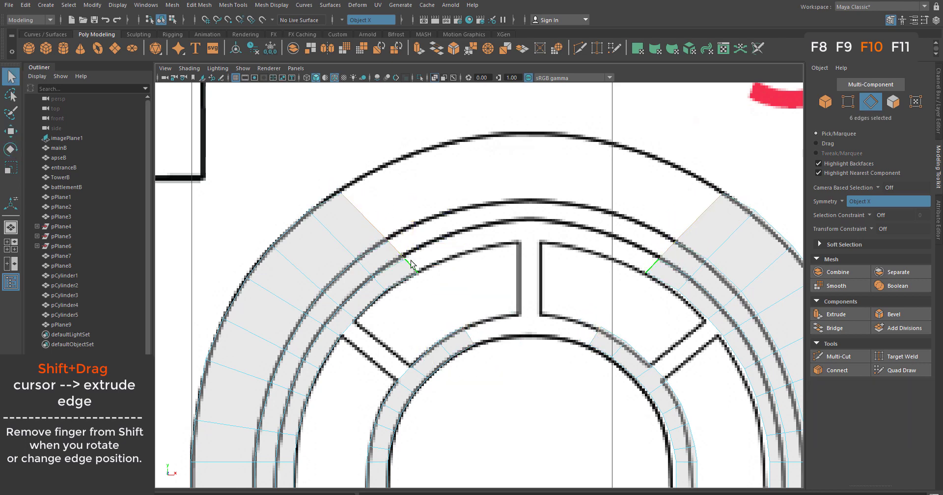
pyautogui.scroll(2, 410, 260)
pyautogui.press('w')
pyautogui.moveTo(358, 180); pyautogui.dragTo(378, 206)
pyautogui.press('e')
pyautogui.press('w')
pyautogui.press('e')
pyautogui.moveTo(402, 172); pyautogui.dragTo(382, 161)
pyautogui.press('w')
# Step: Extend the outer arch by one segment toward the crown, moving and rotating its end edges to follow the frame curves
pyautogui.doubleClick(316, 239)
pyautogui.press('e')
pyautogui.press('w')
pyautogui.moveTo(352, 220); pyautogui.dragTo(324, 241)
pyautogui.click(464, 345)
pyautogui.press('e')
pyautogui.press('w')
pyautogui.press('q')
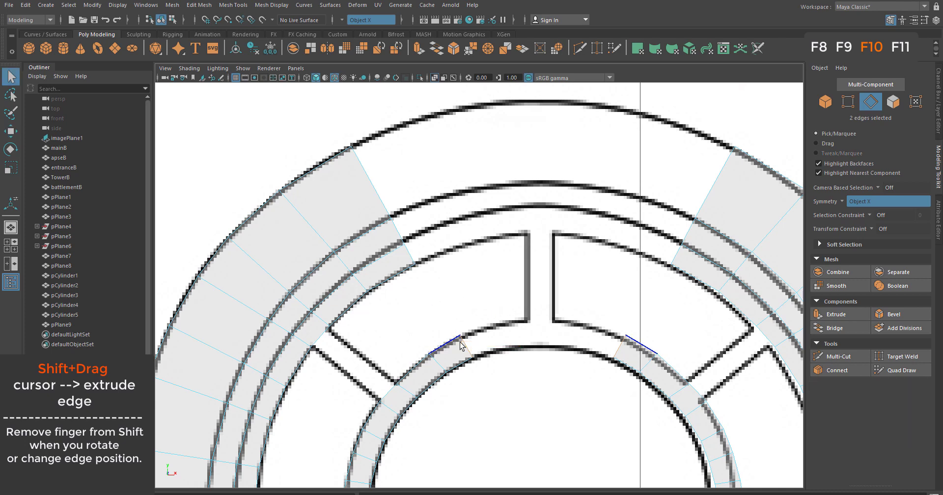
# Step: Extrude another segment on both arches toward the crown and align the new end edges with the drawn curves
pyautogui.press('w')
pyautogui.keyDown('shift'); pyautogui.moveTo(429, 251); pyautogui.dragTo(465, 237); pyautogui.keyUp('shift')
pyautogui.moveTo(447, 208); pyautogui.dragTo(438, 194)
pyautogui.click(502, 333)
pyautogui.press('e')
pyautogui.moveTo(544, 318); pyautogui.dragTo(539, 318)
# Step: Extrude the end edges of the outer and inner arches once more, up to the sides of the central vertical bar
pyautogui.click(423, 195)
pyautogui.press('q')
pyautogui.keyDown('shift'); pyautogui.doubleClick(448, 240); pyautogui.keyUp('shift')
pyautogui.press('w')
pyautogui.moveTo(458, 190)
pyautogui.keyDown('shift'); pyautogui.mouseDown()
pyautogui.moveTo(495, 186)
pyautogui.moveTo(459, 153)
pyautogui.moveTo(498, 149)
pyautogui.moveTo(468, 176)
pyautogui.mouseUp(); pyautogui.keyUp('shift')
pyautogui.press('e')
pyautogui.press('w')
pyautogui.press('q')
pyautogui.keyDown('shift'); pyautogui.click(505, 332); pyautogui.keyUp('shift')
pyautogui.press('w')
pyautogui.keyDown('shift'); pyautogui.moveTo(519, 227); pyautogui.dragTo(544, 227); pyautogui.keyUp('shift')
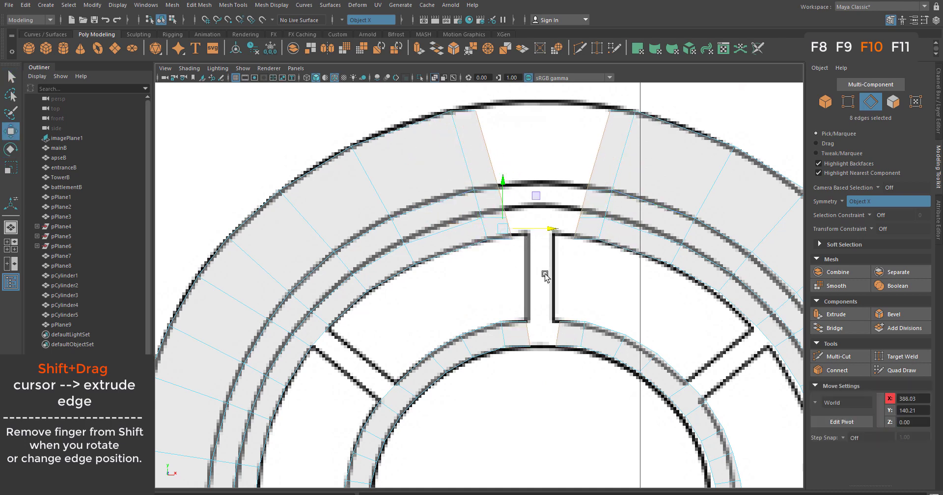
# Step: Rotate the inner arch's end edges upright and move them in line with the central bar's sides
pyautogui.click(528, 332)
pyautogui.press('e')
pyautogui.moveTo(502, 370); pyautogui.dragTo(482, 399)
pyautogui.scroll(4, 516, 380)
pyautogui.press('w')
pyautogui.moveTo(571, 358); pyautogui.dragTo(568, 358)
pyautogui.scroll(-3, 568, 358)
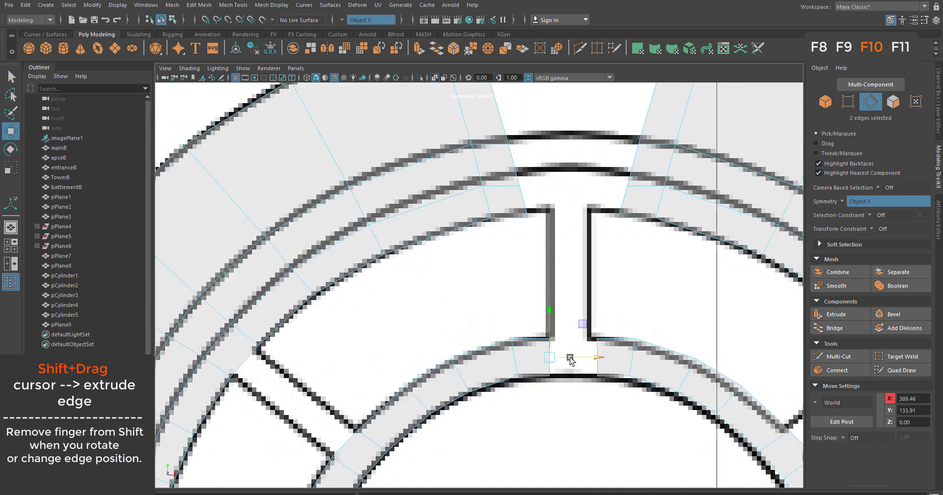
# Step: Move and rotate the outer arch's end edges so they fit the frame curves beside the central bar
pyautogui.keyDown('alt'); pyautogui.moveTo(568, 357); pyautogui.dragTo(519, 445, button='middle'); pyautogui.keyUp('alt')
pyautogui.press('q')
pyautogui.doubleClick(461, 301)
pyautogui.press('w')
pyautogui.moveTo(449, 247); pyautogui.dragTo(466, 240)
pyautogui.press('e')
pyautogui.moveTo(501, 213); pyautogui.dragTo(522, 240)
pyautogui.press('w')
pyautogui.moveTo(486, 194); pyautogui.dragTo(486, 194)
pyautogui.click(428, 278)
pyautogui.click(339, 310)
# Step: Fine-tune the inner arch's end edges and lower end vertices onto the drawn curve beneath the central bar
pyautogui.scroll(4, 482, 437)
pyautogui.keyDown('alt'); pyautogui.moveTo(482, 438); pyautogui.dragTo(483, 196, button='middle'); pyautogui.keyUp('alt')
pyautogui.click(450, 244)
pyautogui.moveTo(450, 243); pyautogui.dragTo(447, 247)
pyautogui.press('F9')
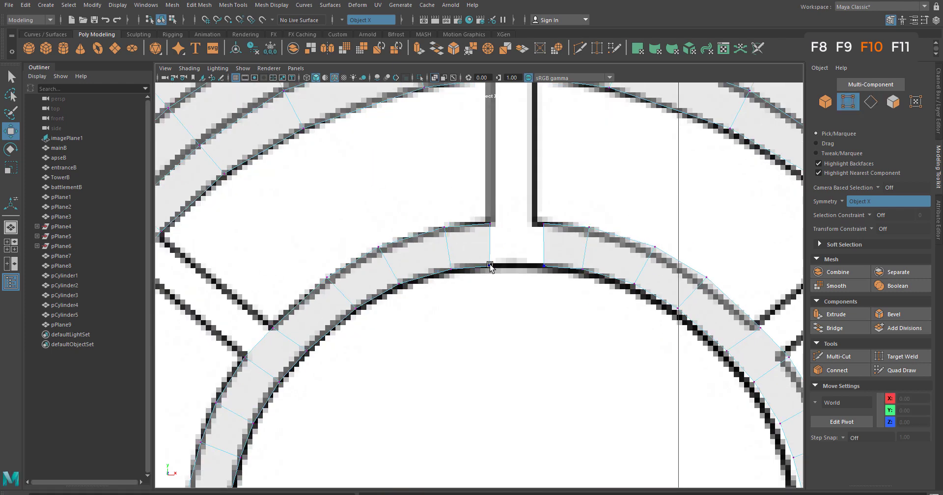
pyautogui.click(490, 267)
pyautogui.moveTo(506, 267); pyautogui.dragTo(507, 266)
# Step: Turn off X-Ray shading in the viewport and set Symmetry to Off
pyautogui.scroll(-1, 479, 295)
pyautogui.scroll(-4, 479, 295)
pyautogui.click(340, 415)
pyautogui.keyDown('alt'); pyautogui.moveTo(341, 414); pyautogui.dragTo(391, 332, button='middle'); pyautogui.keyUp('alt')
pyautogui.scroll(-5, 391, 332)
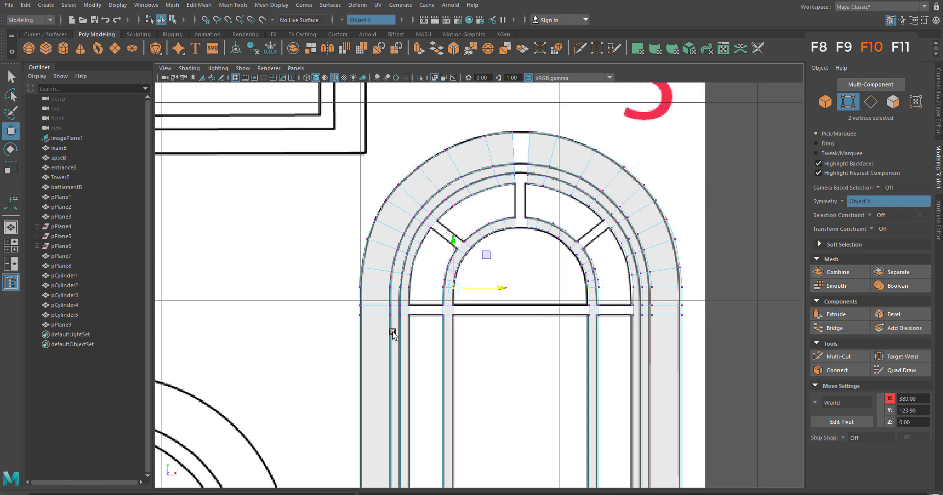
pyautogui.keyDown('alt'); pyautogui.moveTo(553, 405); pyautogui.dragTo(523, 338, button='middle'); pyautogui.keyUp('alt')
pyautogui.scroll(-1, 524, 339)
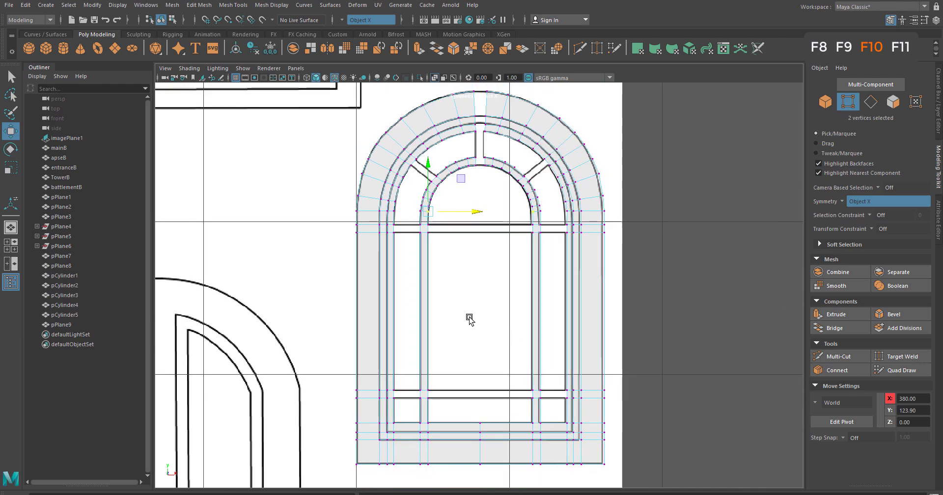
pyautogui.click(189, 68)
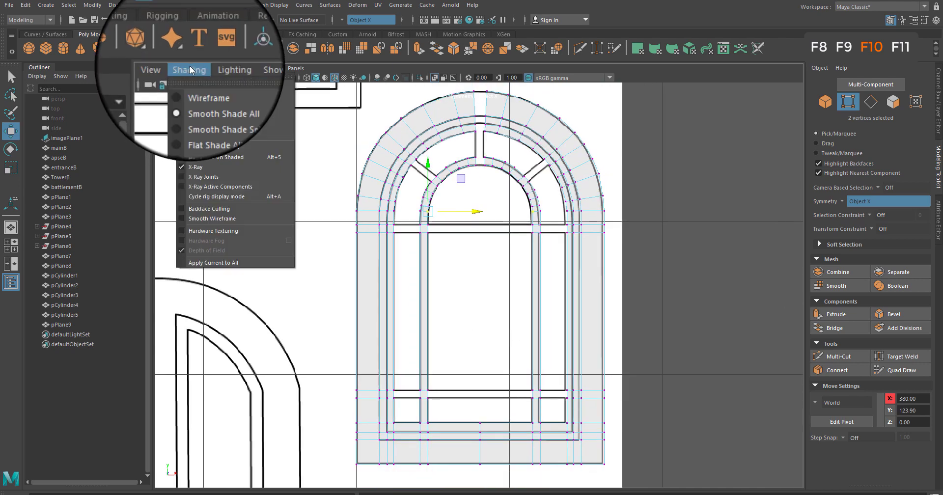
pyautogui.click(182, 167)
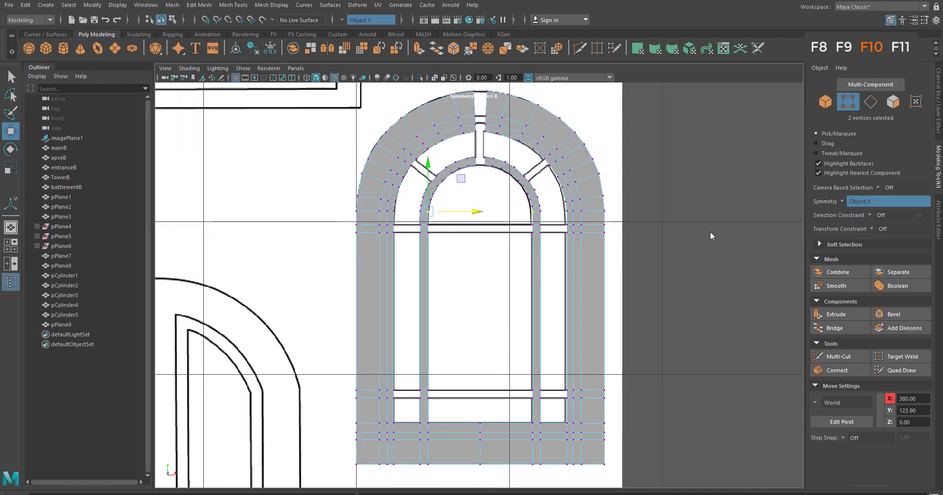
pyautogui.click(849, 201)
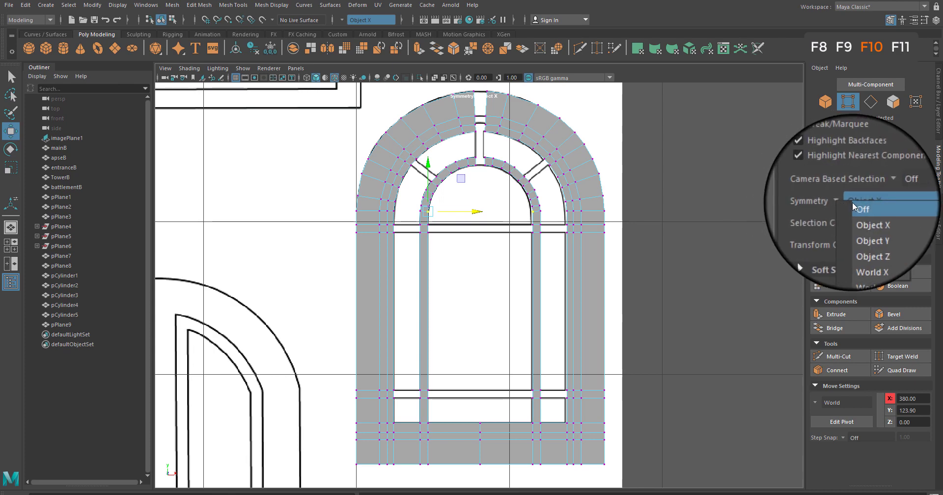
pyautogui.click(852, 206)
# Step: Bridge the three facing edge pairs of the outer arch's frame bands to close the gap at the crown
pyautogui.press('F10')
pyautogui.scroll(3, 484, 328)
pyautogui.keyDown('alt'); pyautogui.moveTo(498, 213); pyautogui.dragTo(481, 406, button='middle'); pyautogui.keyUp('alt')
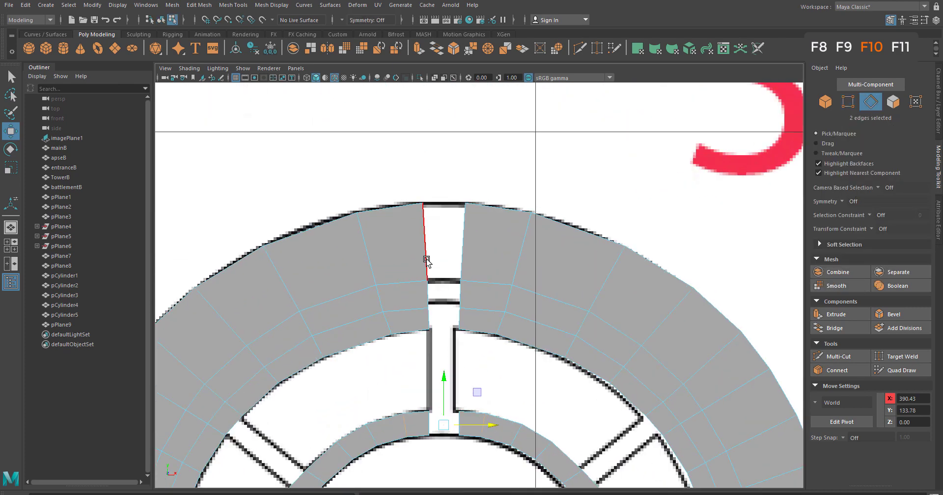
pyautogui.click(426, 260)
pyautogui.keyDown('shift'); pyautogui.click(462, 260); pyautogui.keyUp('shift')
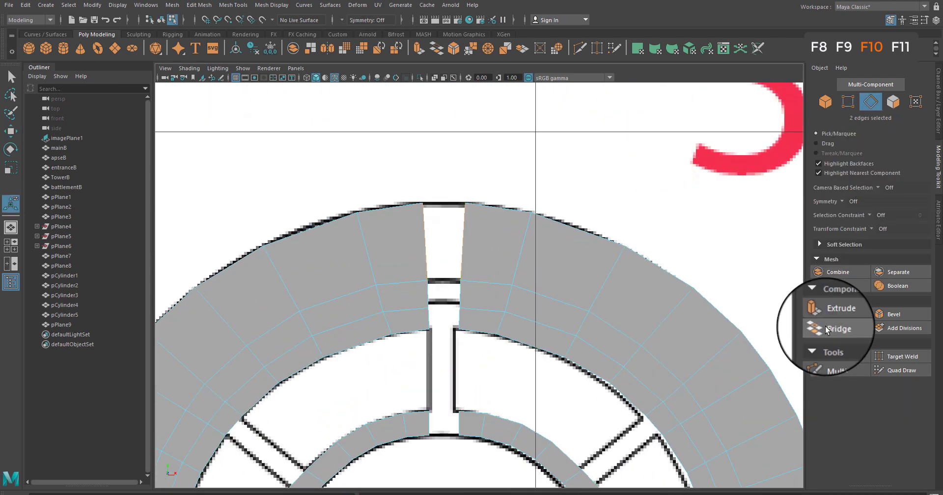
pyautogui.click(825, 327)
pyautogui.click(429, 295)
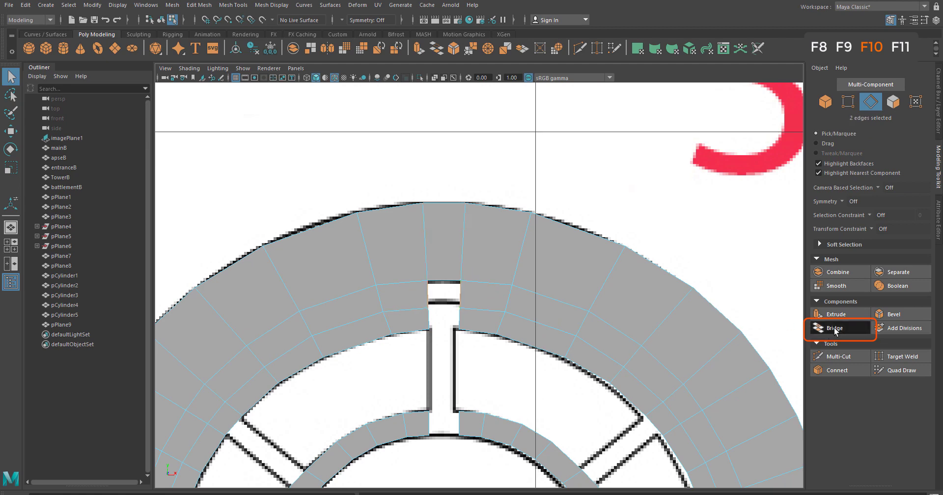
pyautogui.keyDown('shift'); pyautogui.click(460, 295); pyautogui.keyUp('shift')
pyautogui.click(834, 328)
pyautogui.click(429, 319)
pyautogui.keyDown('shift'); pyautogui.click(459, 319); pyautogui.keyUp('shift')
pyautogui.click(834, 327)
# Step: Bridge the inner arch's crown gap and the central vertical bar between the two arches
pyautogui.click(429, 422)
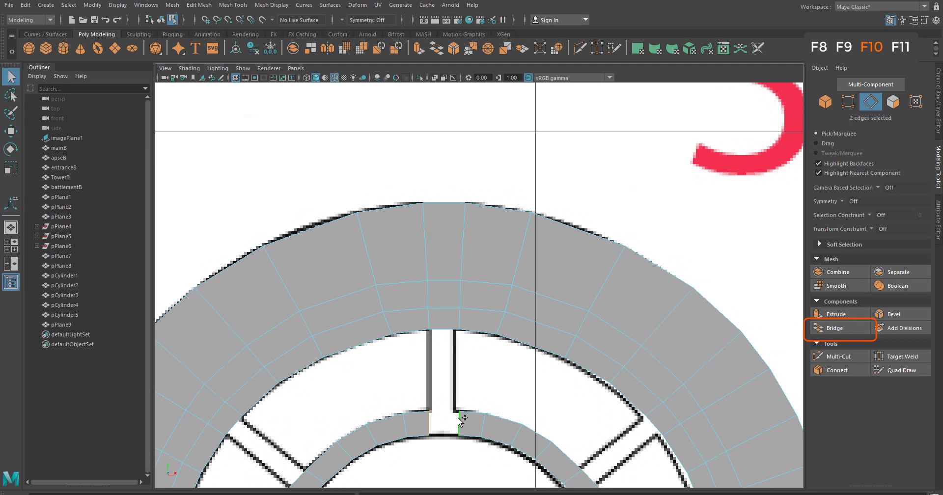
pyautogui.press('g')
pyautogui.click(829, 330)
# Step: Bridge the inner and outer arch edges to form both diagonal bars
pyautogui.keyDown('alt'); pyautogui.moveTo(431, 470); pyautogui.dragTo(529, 270, button='middle'); pyautogui.keyUp('alt')
pyautogui.click(395, 277)
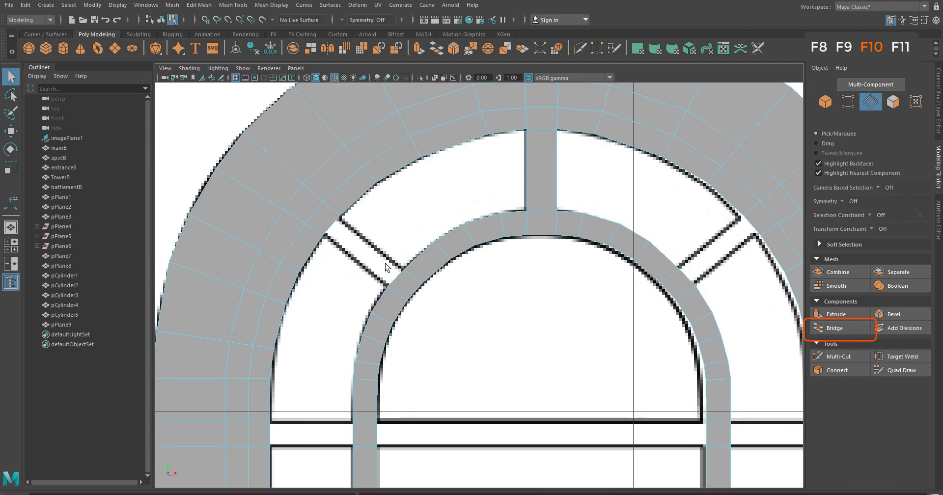
pyautogui.keyDown('shift'); pyautogui.click(335, 222); pyautogui.keyUp('shift')
pyautogui.press('g')
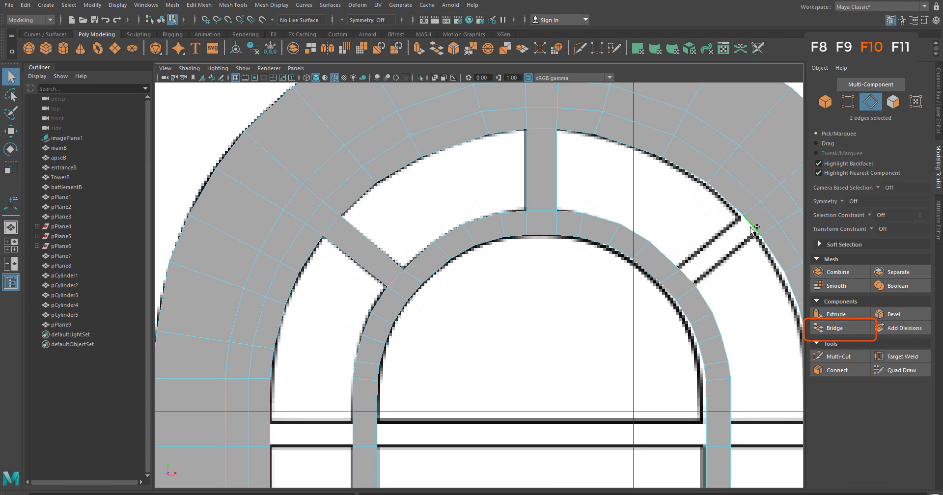
pyautogui.click(842, 328)
pyautogui.press('q')
# Step: Bridge the facing edges below the arches to build the middle and both side sections of the upper horizontal bar
pyautogui.click(486, 378)
pyautogui.keyDown('alt'); pyautogui.moveTo(486, 379); pyautogui.dragTo(457, 290, button='middle'); pyautogui.keyUp('alt')
pyautogui.click(350, 347)
pyautogui.keyDown('shift'); pyautogui.click(674, 349); pyautogui.keyUp('shift')
pyautogui.press('g')
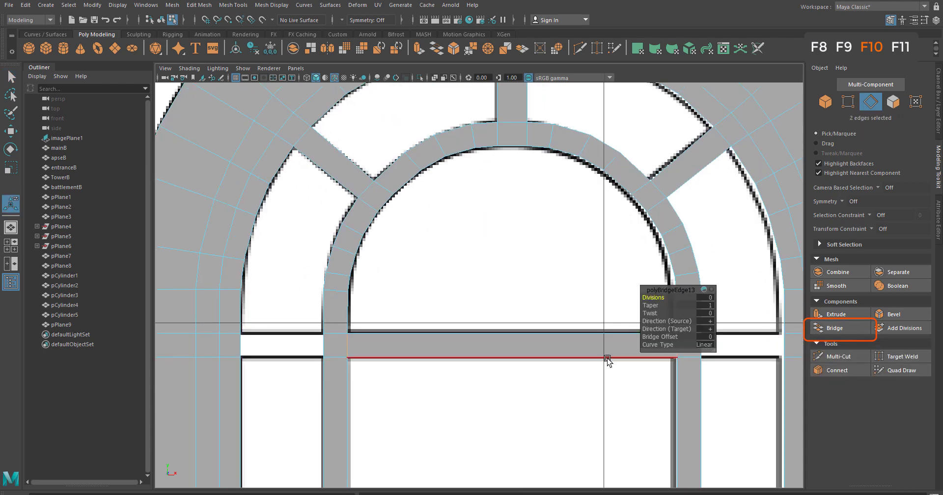
pyautogui.click(241, 345)
pyautogui.keyDown('shift'); pyautogui.click(323, 345); pyautogui.keyUp('shift')
pyautogui.click(830, 329)
pyautogui.click(603, 369)
pyautogui.click(701, 345)
pyautogui.keyDown('shift'); pyautogui.click(783, 344); pyautogui.keyUp('shift')
pyautogui.click(830, 329)
pyautogui.click(596, 381)
# Step: Bridge the facing edges near the window's base to build the side and middle sections of the lower horizontal bar
pyautogui.scroll(-5, 596, 381)
pyautogui.keyDown('alt'); pyautogui.moveTo(500, 471); pyautogui.dragTo(511, 324, button='middle'); pyautogui.keyUp('alt')
pyautogui.scroll(5, 511, 324)
pyautogui.click(312, 362)
pyautogui.keyDown('shift'); pyautogui.click(380, 363); pyautogui.keyUp('shift')
pyautogui.click(847, 328)
pyautogui.click(696, 364)
pyautogui.keyDown('shift'); pyautogui.click(765, 363); pyautogui.keyUp('shift')
pyautogui.click(830, 332)
pyautogui.press('q')
pyautogui.click(401, 364)
pyautogui.keyDown('shift'); pyautogui.click(675, 363); pyautogui.keyUp('shift')
pyautogui.click(823, 331)
pyautogui.press('q')
# Step: Merge the surplus vertices along the bottom frame into its corner vertices using Target Weld with Object X symmetry
pyautogui.scroll(-5, 499, 367)
pyautogui.keyDown('alt'); pyautogui.moveTo(517, 410); pyautogui.dragTo(495, 261, button='middle'); pyautogui.keyUp('alt')
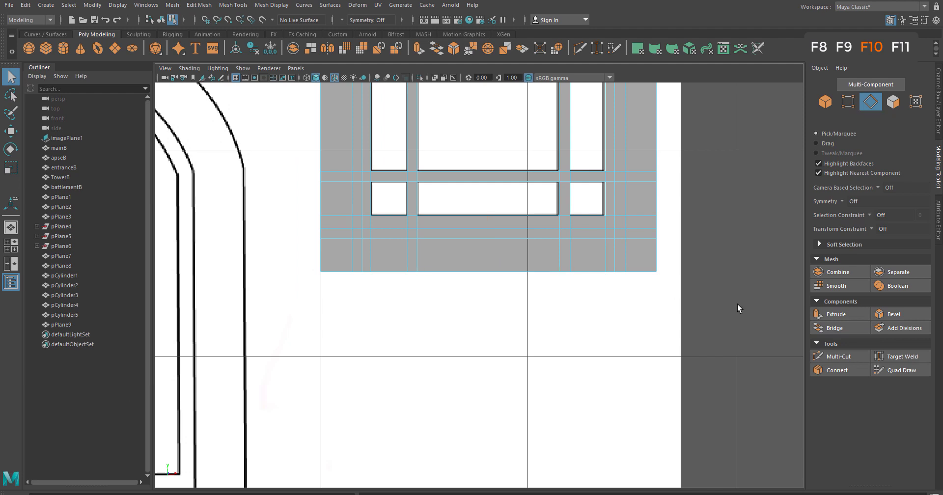
pyautogui.press('F9')
pyautogui.click(892, 356)
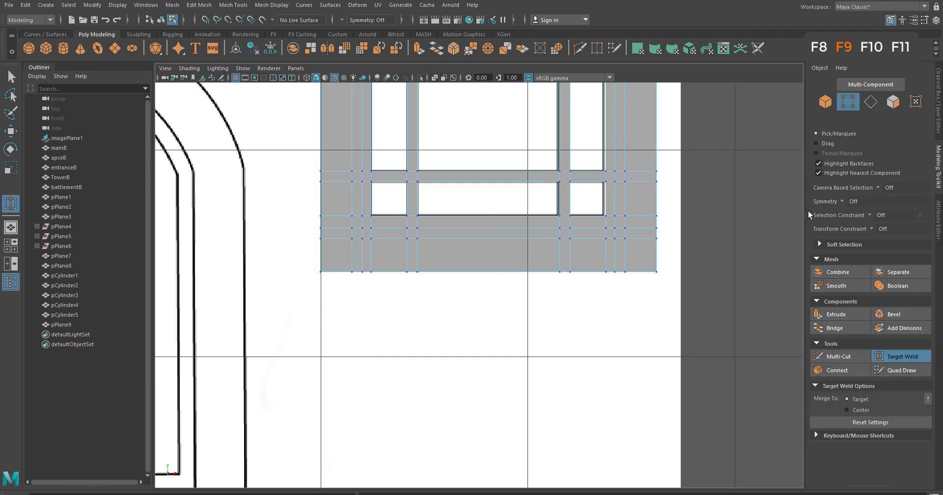
pyautogui.click(841, 202)
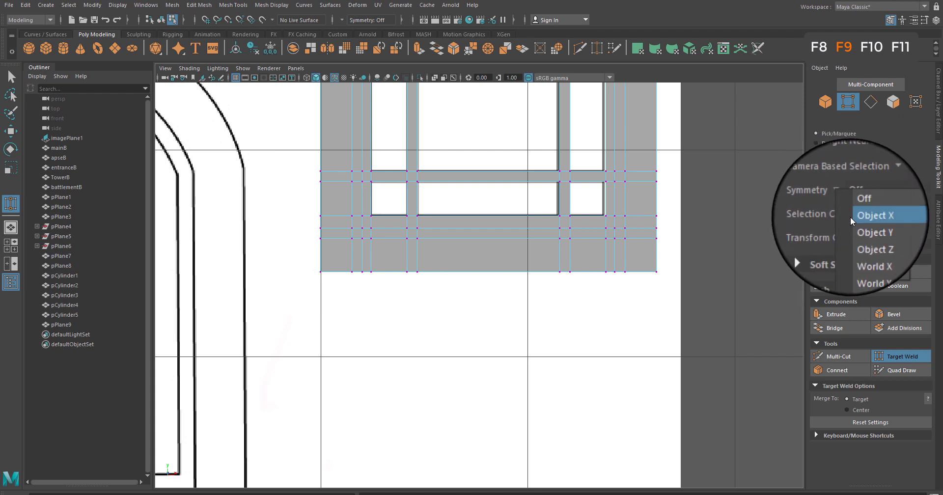
pyautogui.click(857, 217)
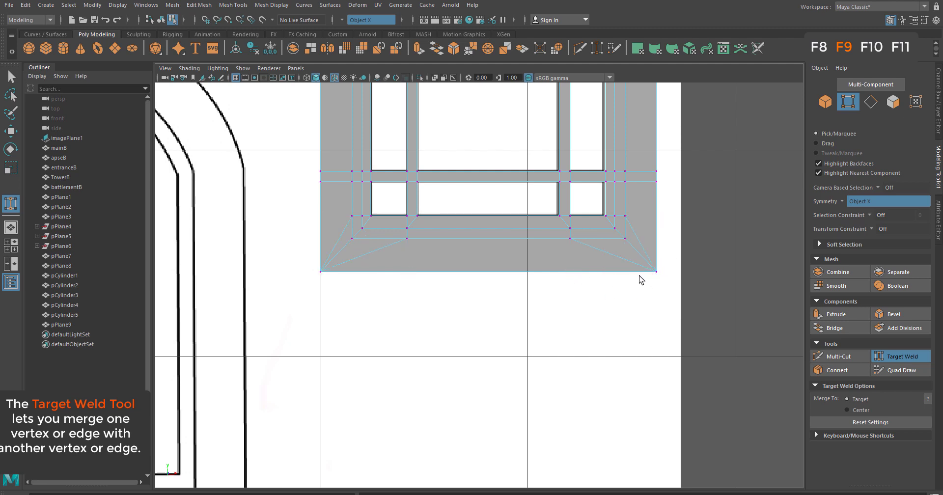
pyautogui.click(892, 356)
pyautogui.press('w')
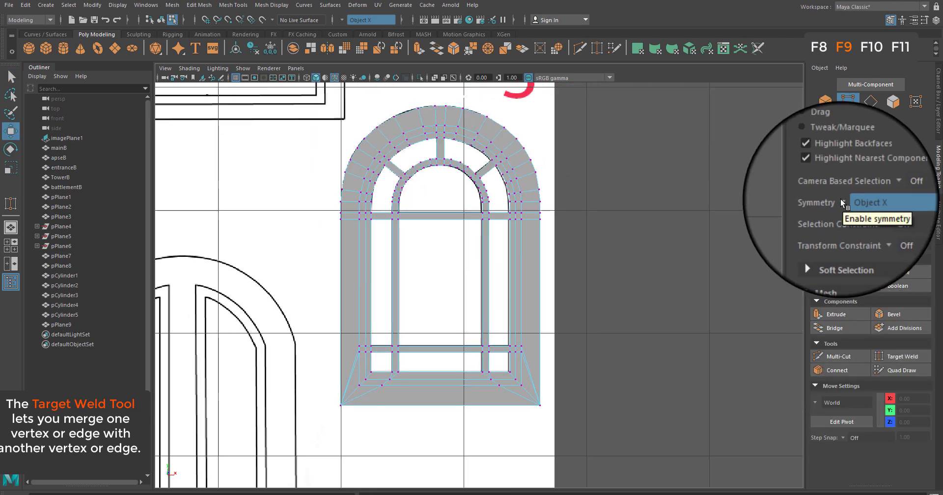
# Step: Set Symmetry to Off and return to object selection mode
pyautogui.click(843, 201)
pyautogui.click(847, 205)
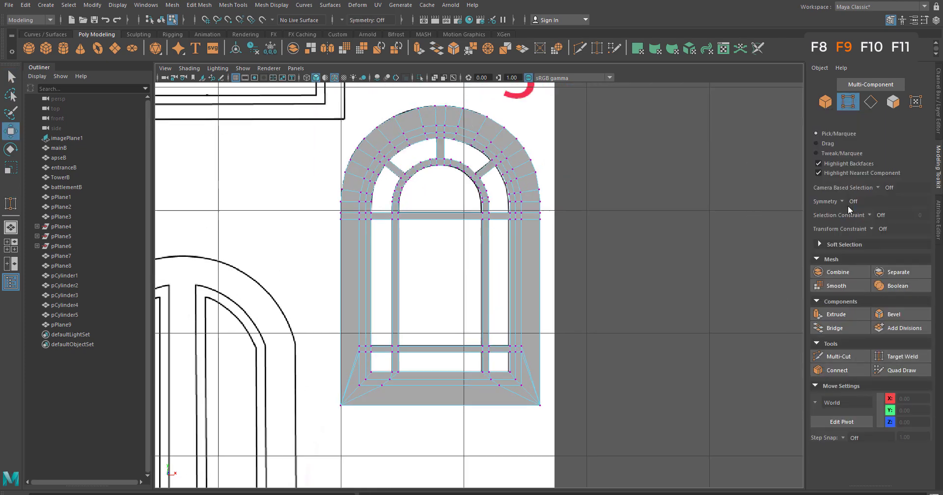
pyautogui.press('F8')
# Step: Duplicate the window twice along X, placing both copies beside the reference image
pyautogui.scroll(-3, 532, 256)
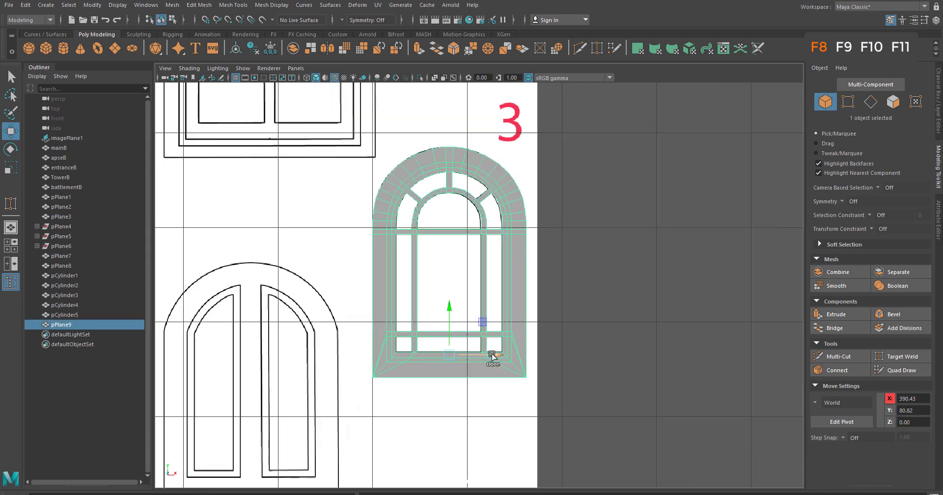
pyautogui.moveTo(492, 355)
pyautogui.keyDown('shift'); pyautogui.mouseDown()
pyautogui.moveTo(732, 393)
pyautogui.moveTo(884, 383)
pyautogui.mouseUp(); pyautogui.keyUp('shift')
pyautogui.click(519, 305)
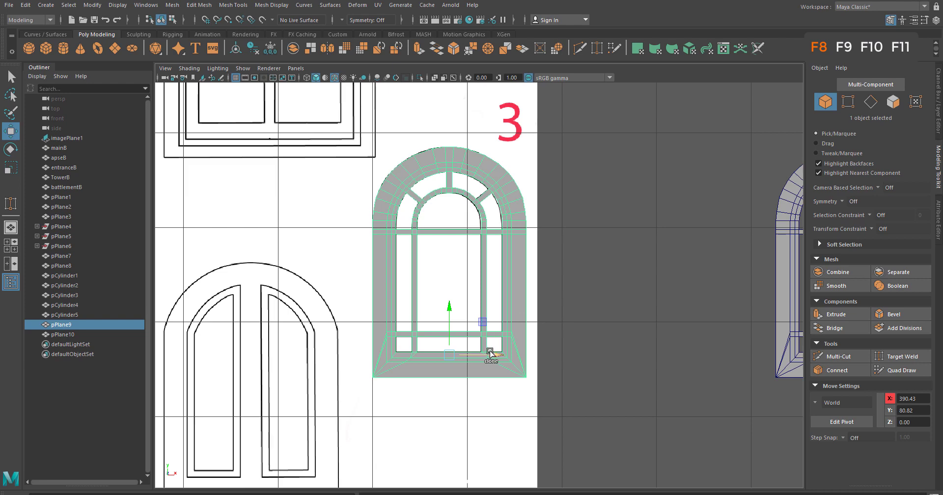
pyautogui.moveTo(496, 353)
pyautogui.keyDown('shift'); pyautogui.mouseDown()
pyautogui.moveTo(595, 375)
pyautogui.moveTo(694, 355)
pyautogui.mouseUp(); pyautogui.keyUp('shift')
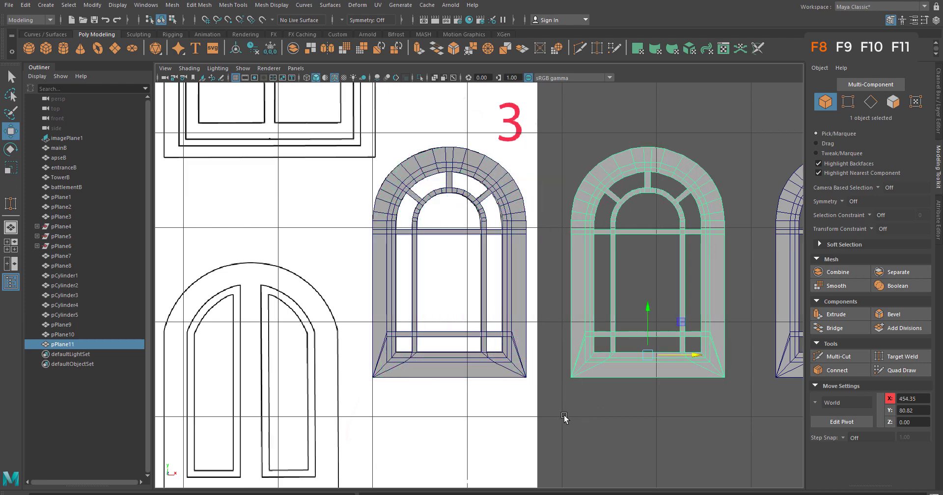
# Step: Bridge the facing edges of the original window's inner vertical bars to fill the large and lower central panes
pyautogui.scroll(3, 451, 373)
pyautogui.click(488, 352)
pyautogui.press('F10')
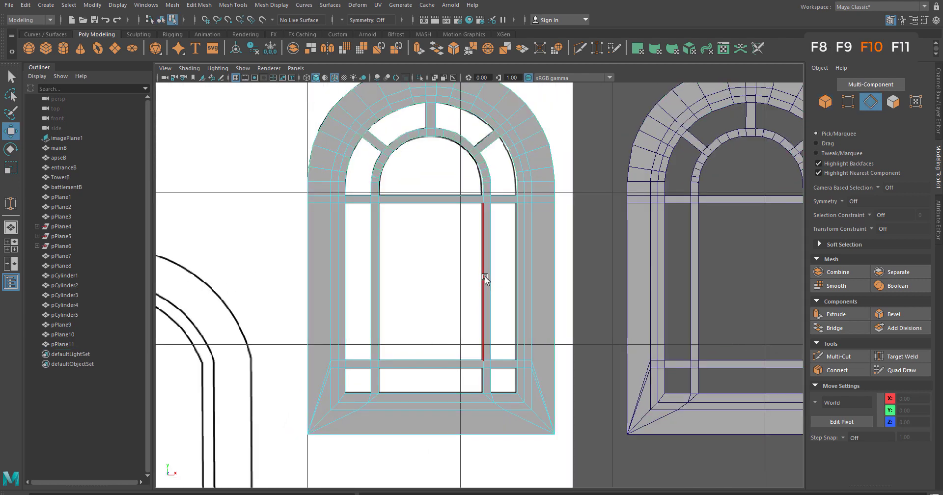
pyautogui.click(485, 279)
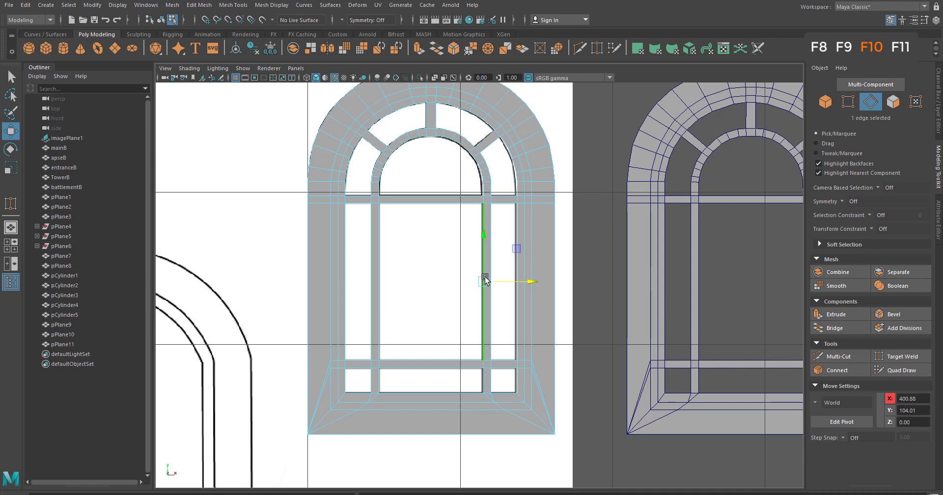
pyautogui.press('q')
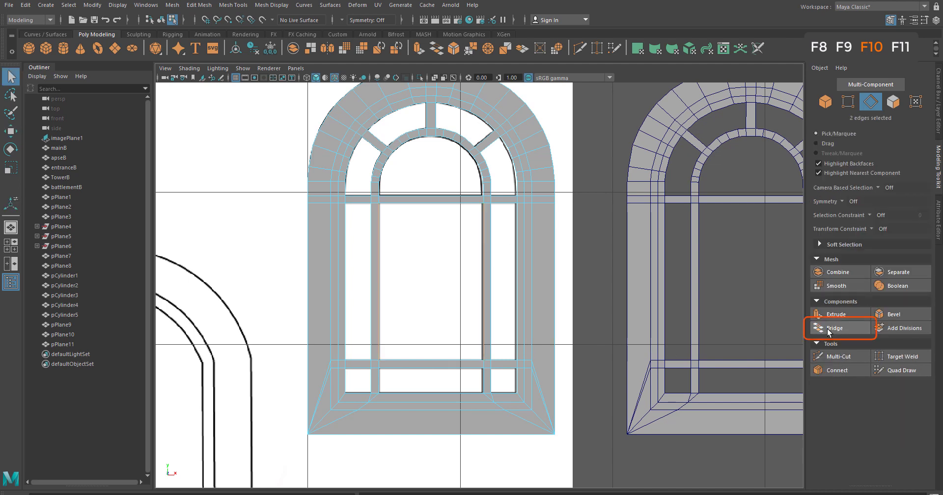
pyautogui.click(829, 328)
pyautogui.press('q')
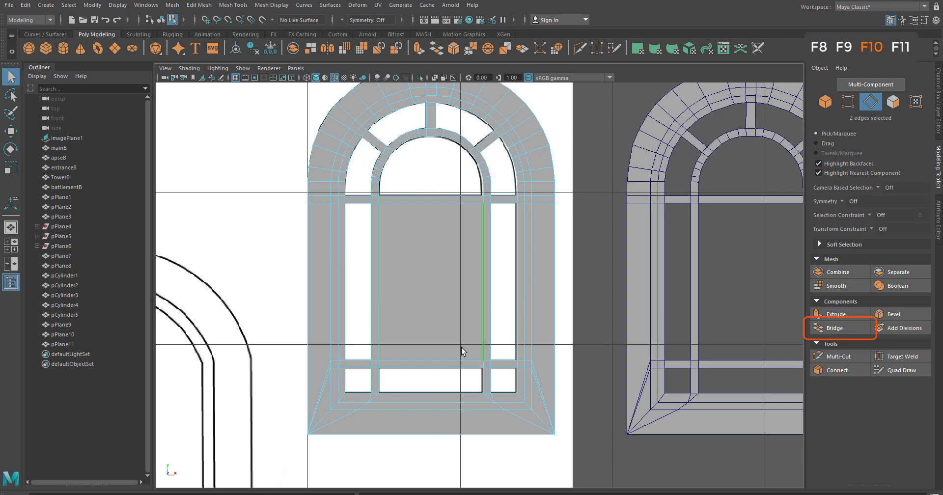
pyautogui.keyDown('shift'); pyautogui.click(640, 402); pyautogui.keyUp('shift')
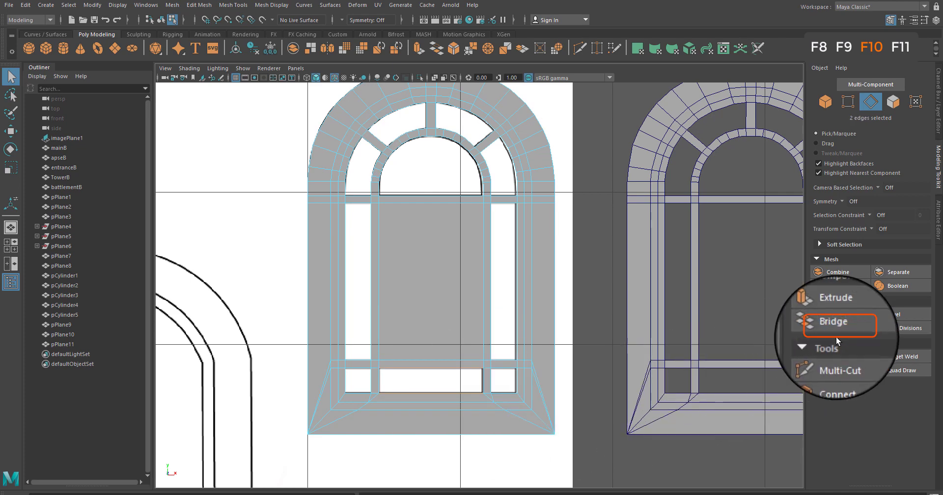
pyautogui.click(834, 327)
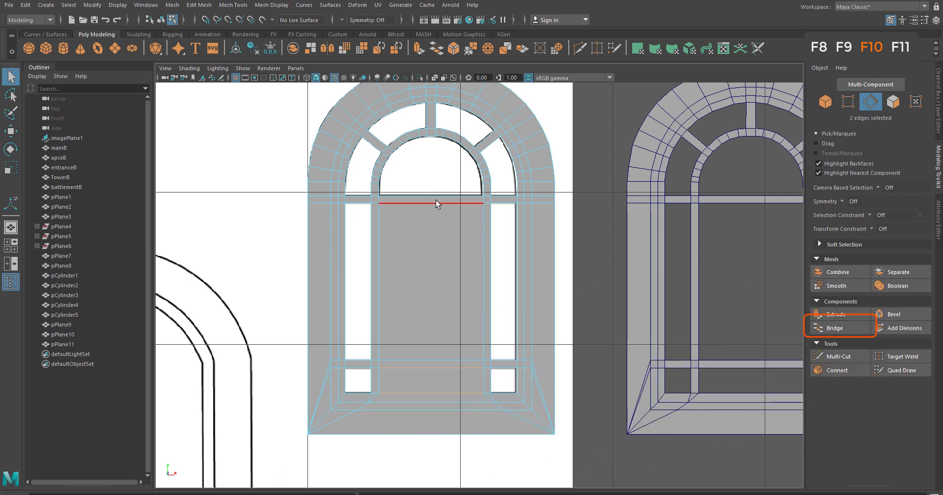
# Step: Bridge the facing edge pairs at the base of the window's central round-arched opening, filling its lowest rows
pyautogui.keyDown('alt'); pyautogui.moveTo(432, 209); pyautogui.dragTo(460, 327, button='middle'); pyautogui.keyUp('alt')
pyautogui.scroll(8, 460, 327)
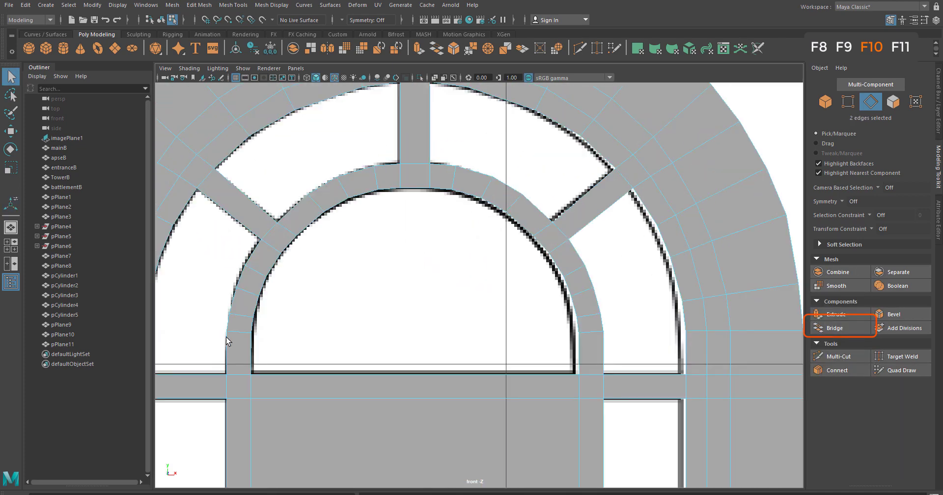
pyautogui.keyDown('shift'); pyautogui.click(581, 356); pyautogui.keyUp('shift')
pyautogui.click(845, 329)
pyautogui.click(254, 326)
pyautogui.keyDown('shift'); pyautogui.click(578, 325); pyautogui.keyUp('shift')
pyautogui.click(837, 328)
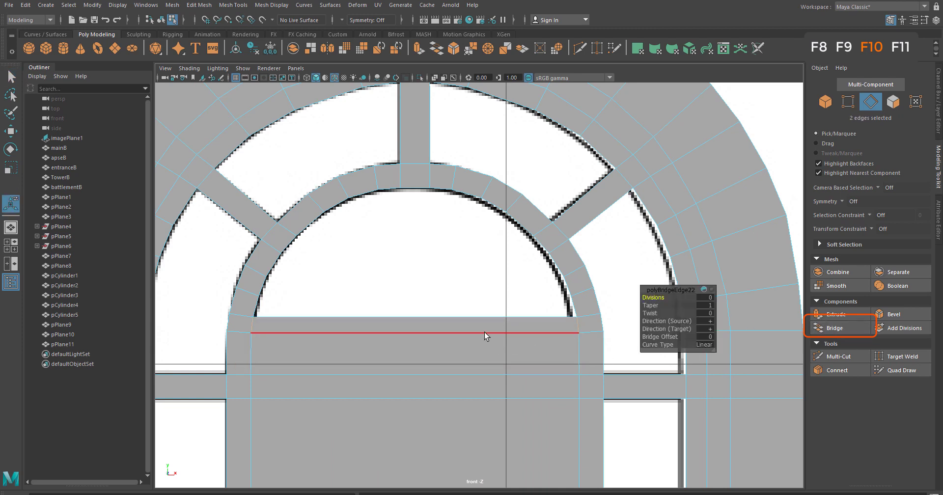
pyautogui.click(255, 305)
pyautogui.keyDown('shift'); pyautogui.click(575, 305); pyautogui.keyUp('shift')
pyautogui.click(822, 328)
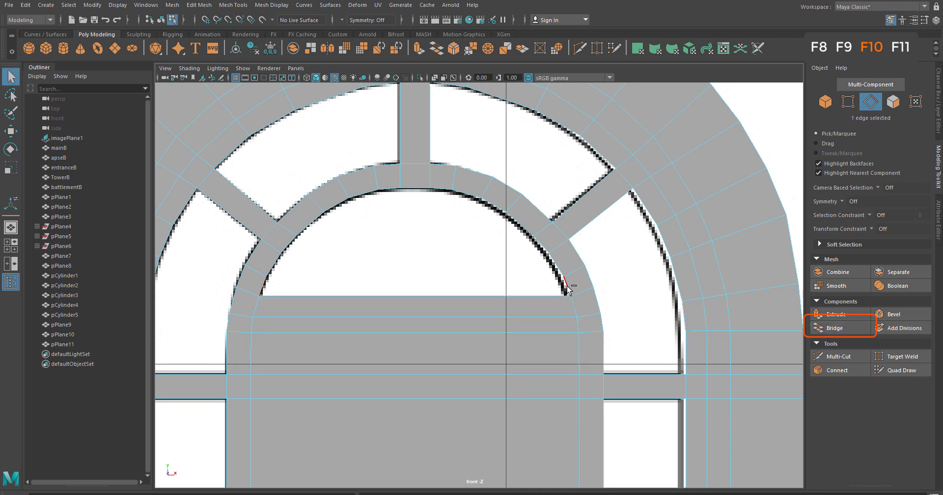
# Step: Bridge the remaining facing edge pairs up to the crown to completely fill the central round-arched opening
pyautogui.press('g')
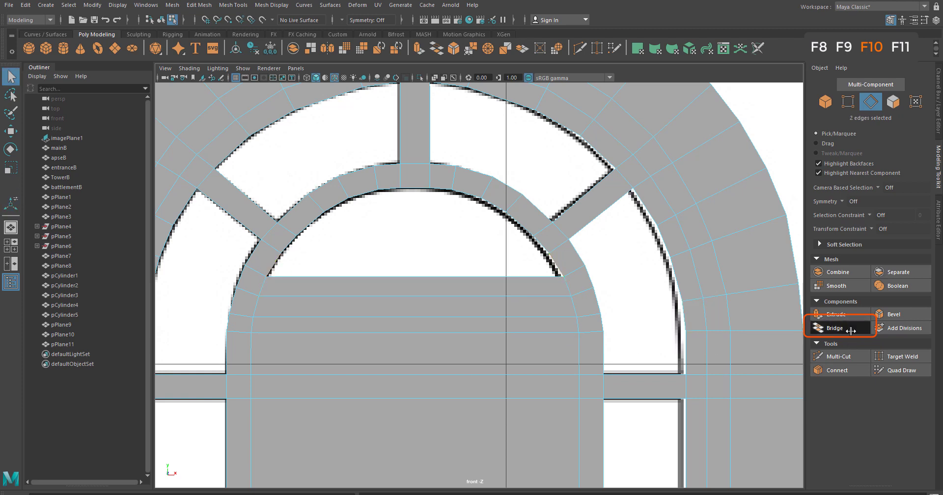
pyautogui.keyDown('shift'); pyautogui.click(560, 269); pyautogui.keyUp('shift')
pyautogui.press('g')
pyautogui.press('g')
pyautogui.click(310, 225)
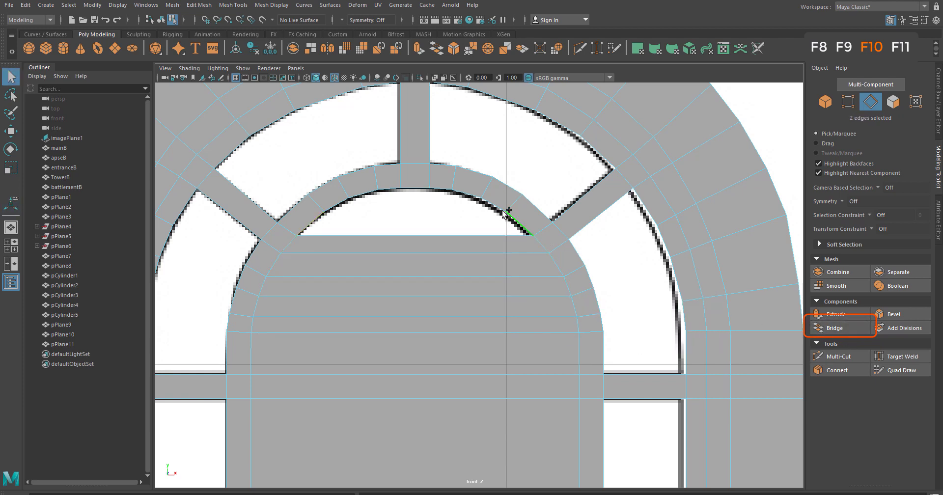
pyautogui.press('g')
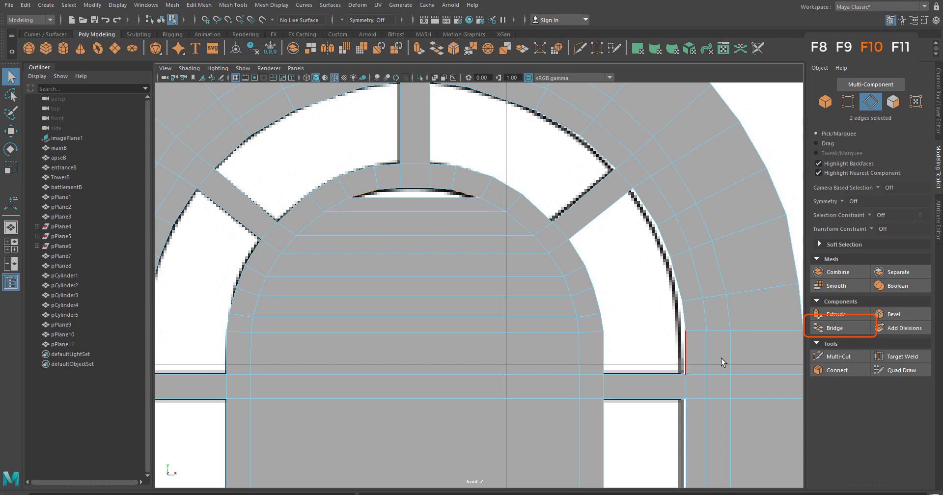
pyautogui.click(835, 328)
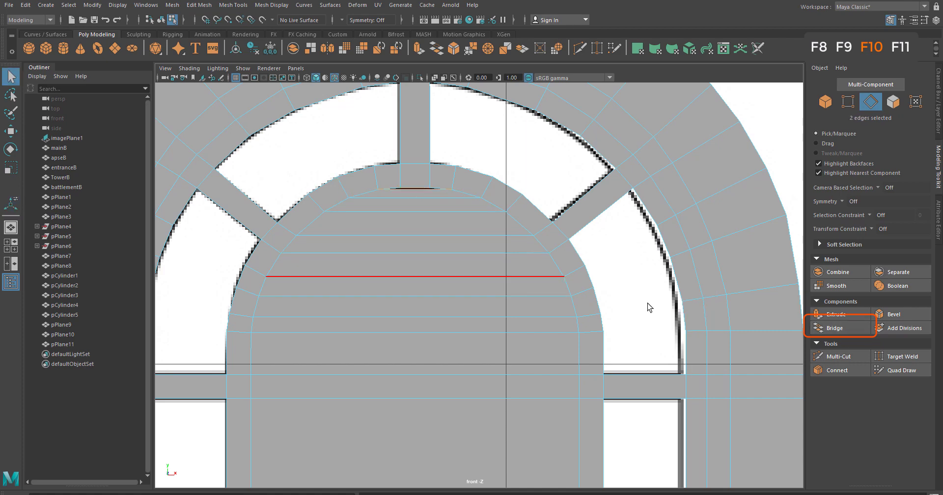
pyautogui.scroll(-10, 509, 316)
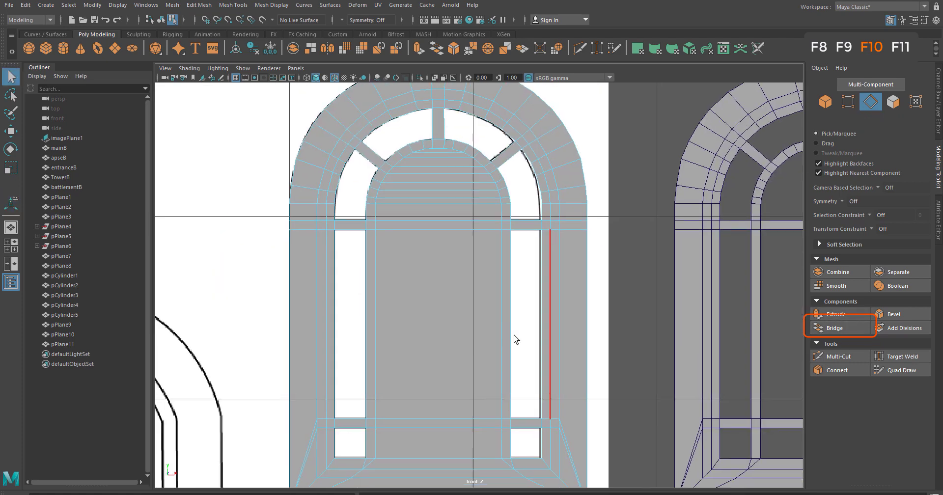
# Step: Set Symmetry to Object X and bridge the edges across the rectangular side panes and the first segment above the crossbar
pyautogui.click(841, 201)
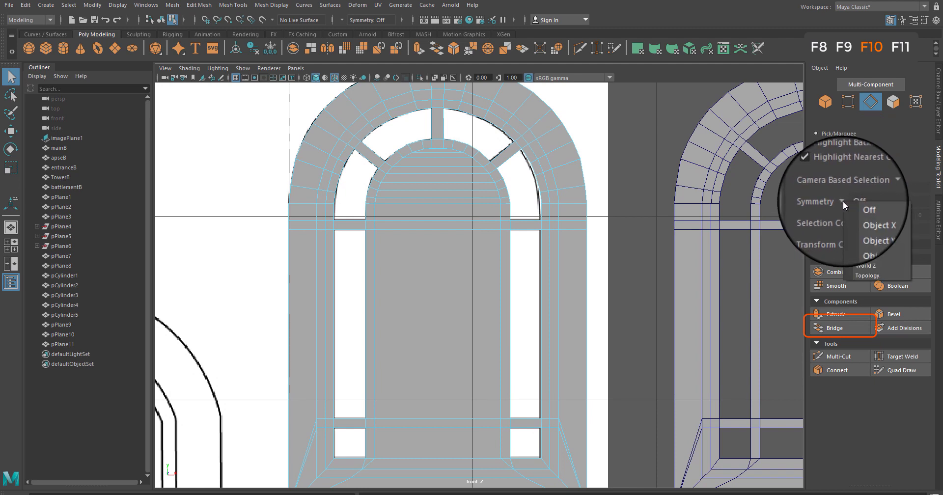
pyautogui.click(852, 215)
pyautogui.click(335, 447)
pyautogui.click(834, 328)
pyautogui.click(334, 345)
pyautogui.click(849, 328)
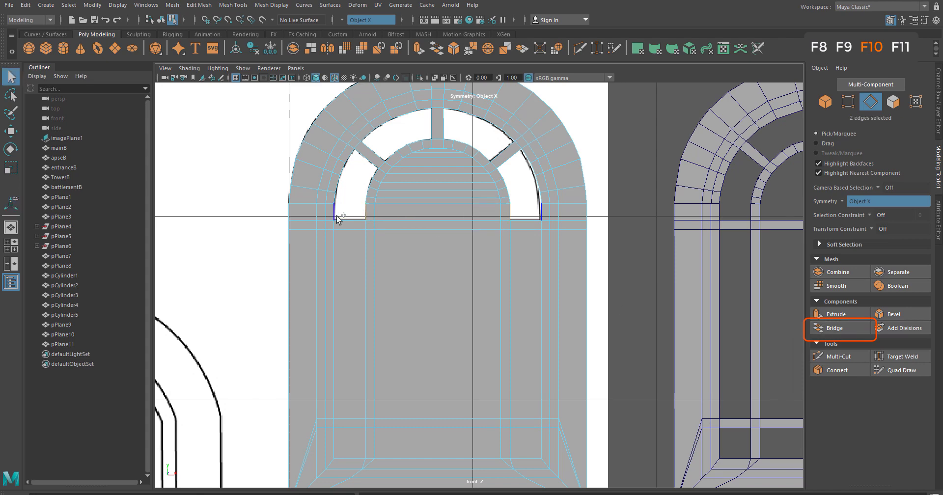
pyautogui.click(834, 328)
# Step: Bridge the remaining segments of the curved side panes up to the diagonal bars on both sides
pyautogui.scroll(5, 368, 349)
pyautogui.click(290, 310)
pyautogui.click(818, 328)
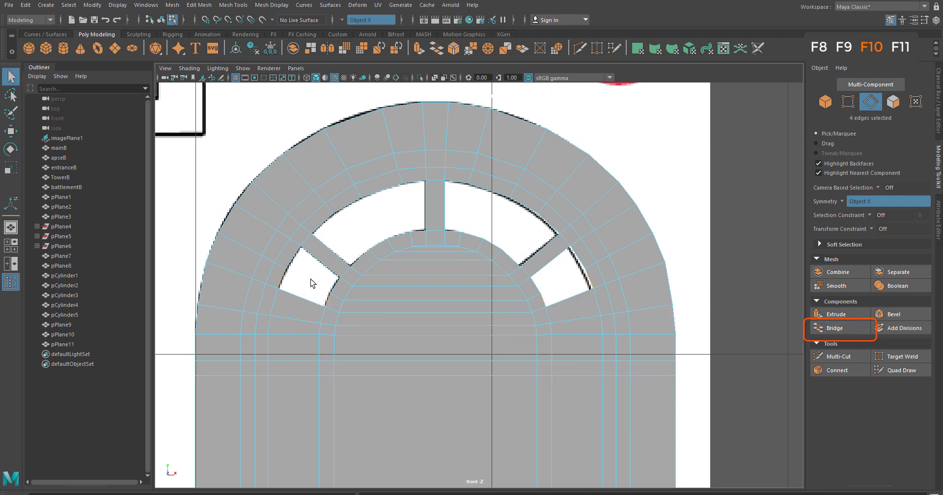
pyautogui.click(835, 328)
pyautogui.click(335, 283)
pyautogui.click(834, 328)
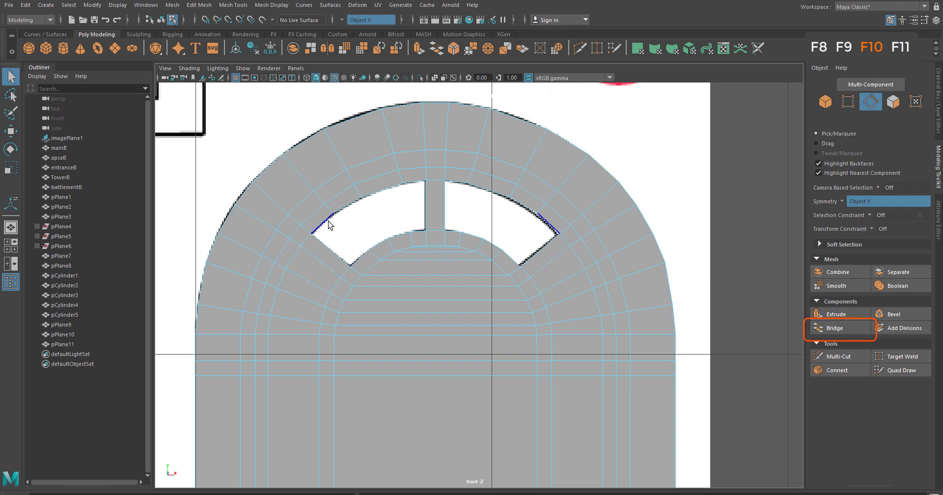
# Step: Bridge the inner and outer edges of the two upper arch panes between the diagonal bars and the central bar
pyautogui.click(328, 222)
pyautogui.keyDown('shift'); pyautogui.click(360, 258); pyautogui.keyUp('shift')
pyautogui.click(835, 328)
pyautogui.click(349, 206)
pyautogui.keyDown('shift'); pyautogui.click(379, 244); pyautogui.keyUp('shift')
pyautogui.click(835, 328)
pyautogui.click(377, 192)
pyautogui.press('g')
pyautogui.keyDown('shift'); pyautogui.click(415, 231); pyautogui.keyUp('shift')
pyautogui.click(835, 328)
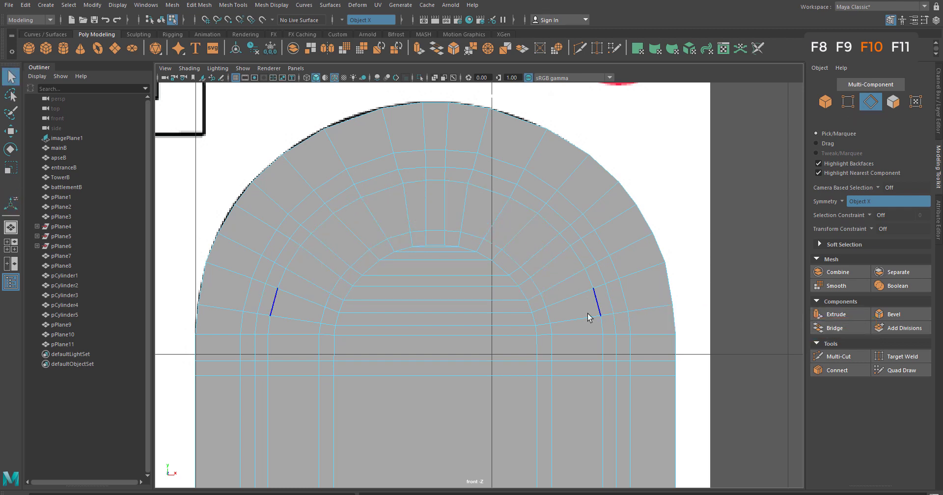
# Step: Delete the faces of the inner arched bar and of the thin rings inside the outer frame
pyautogui.scroll(-6, 501, 333)
pyautogui.keyDown('alt'); pyautogui.moveTo(487, 332); pyautogui.dragTo(409, 258, button='middle'); pyautogui.keyUp('alt')
pyautogui.press('F11')
pyautogui.click(426, 288)
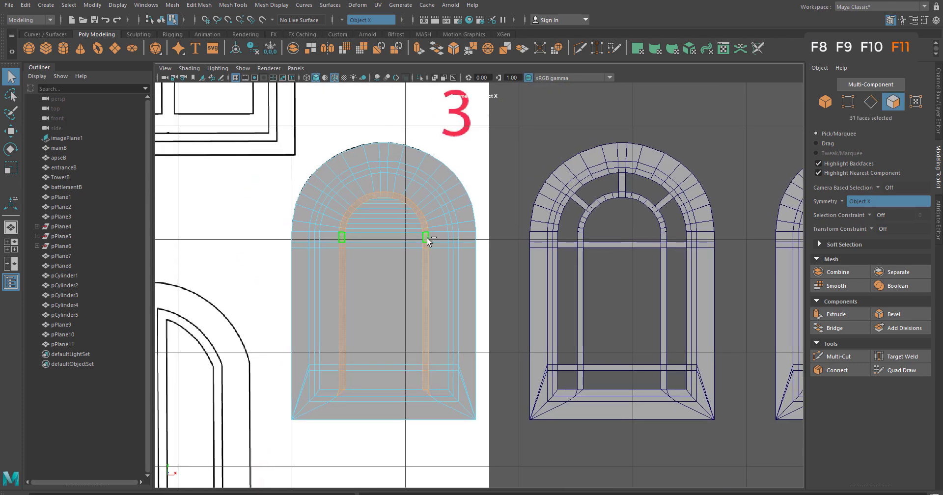
pyautogui.press('Delete')
pyautogui.click(385, 398)
pyautogui.keyDown('shift'); pyautogui.doubleClick(456, 391); pyautogui.keyUp('shift')
pyautogui.press('Delete')
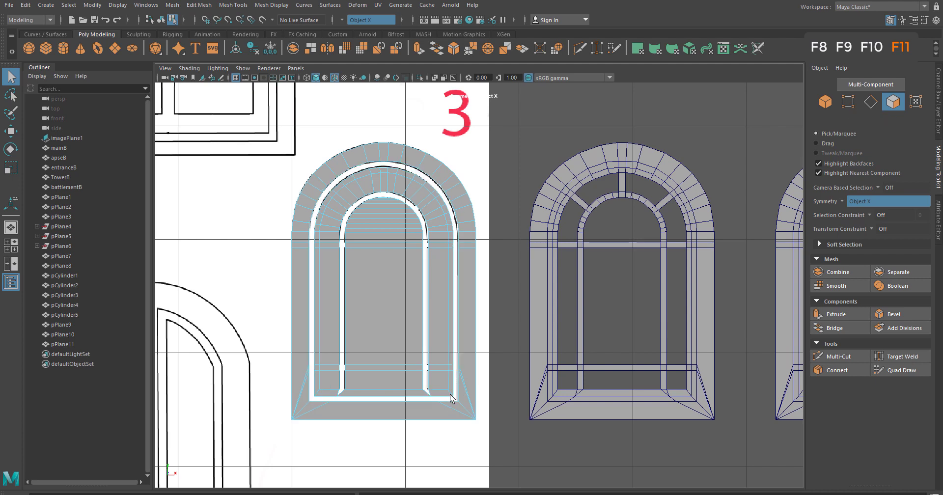
# Step: Delete the crossbar, arch spoke and outer frame faces so that only the pane faces are left
pyautogui.click(381, 244)
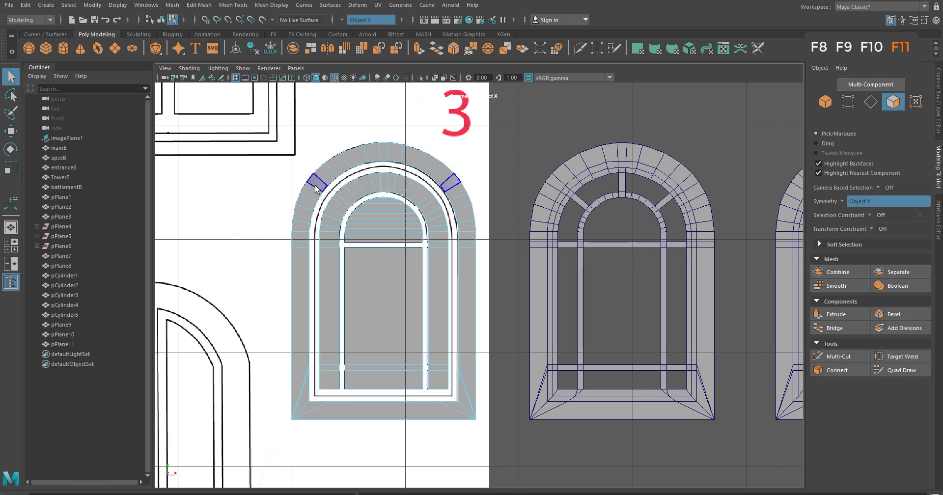
pyautogui.click(342, 204)
pyautogui.press('Delete')
pyautogui.click(384, 182)
pyautogui.press('Delete')
pyautogui.doubleClick(407, 158)
pyautogui.press('Delete')
pyautogui.moveTo(437, 367); pyautogui.dragTo(280, 354)
pyautogui.press('Delete')
pyautogui.click(436, 244)
pyautogui.press('Delete')
# Step: Set Symmetry to Off and move the nearest window copy along X onto the reference drawing 3
pyautogui.click(842, 201)
pyautogui.click(855, 206)
pyautogui.scroll(-3, 428, 281)
pyautogui.press('F8')
pyautogui.press('w')
pyautogui.click(621, 324)
pyautogui.moveTo(620, 357); pyautogui.dragTo(466, 356)
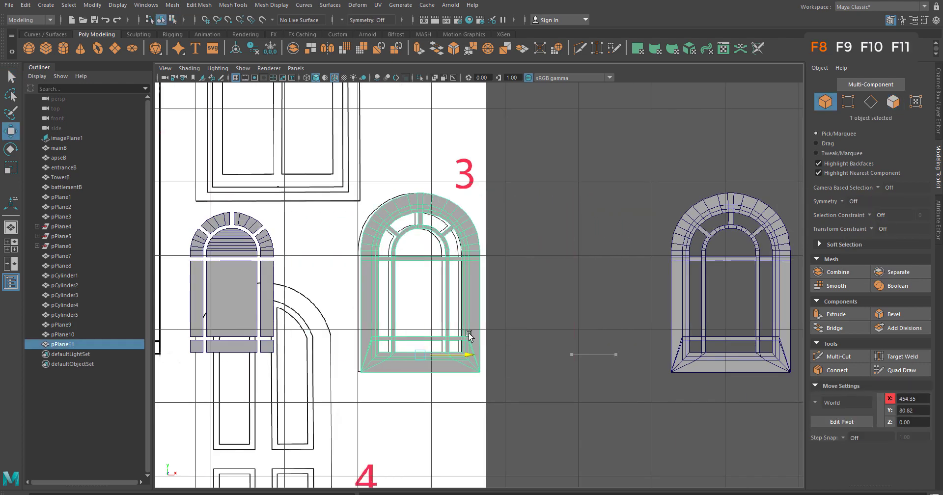
# Step: Extrude all frame, crossbar and spoke faces of this window forward, leaving out the thin ring inside the outer frame
pyautogui.scroll(2, 453, 329)
pyautogui.scroll(1, 453, 329)
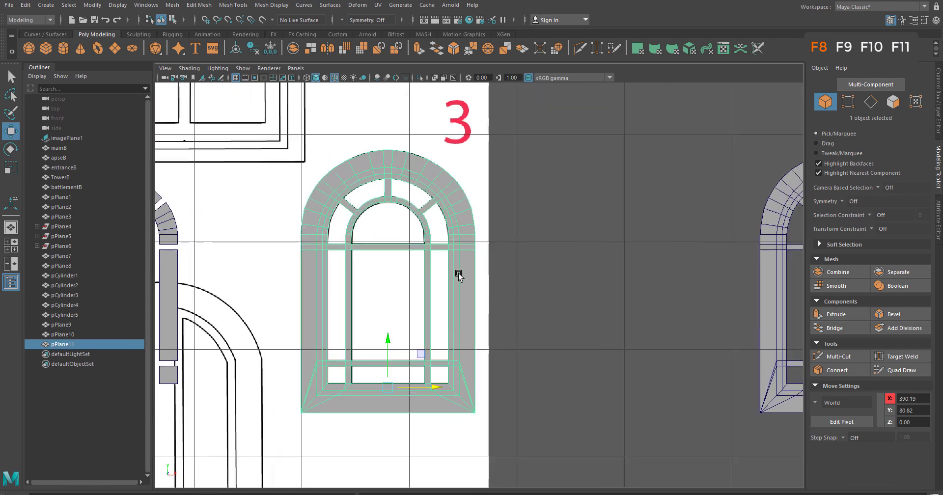
pyautogui.press('F11')
pyautogui.press('q')
pyautogui.doubleClick(464, 255)
pyautogui.keyDown('shift'); pyautogui.click(457, 399); pyautogui.keyUp('shift')
pyautogui.keyDown('shift'); pyautogui.click(403, 402); pyautogui.keyUp('shift')
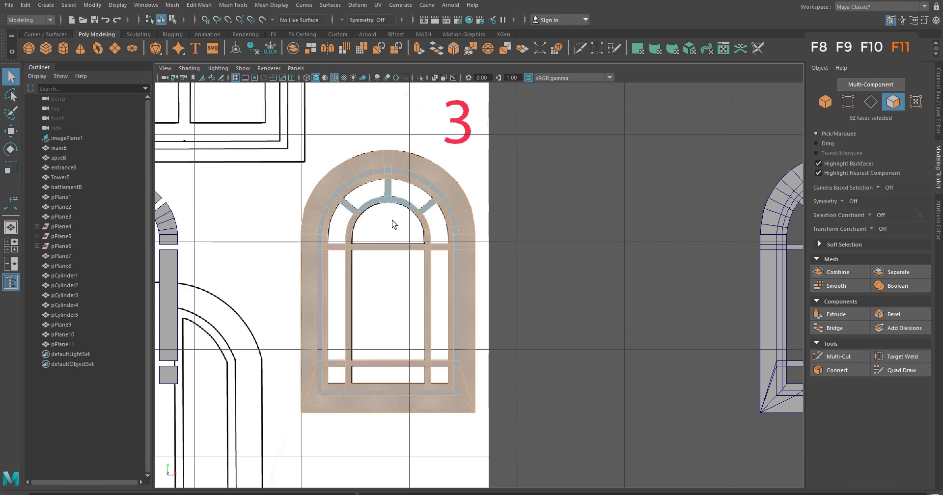
pyautogui.keyDown('shift'); pyautogui.click(401, 209); pyautogui.keyUp('shift')
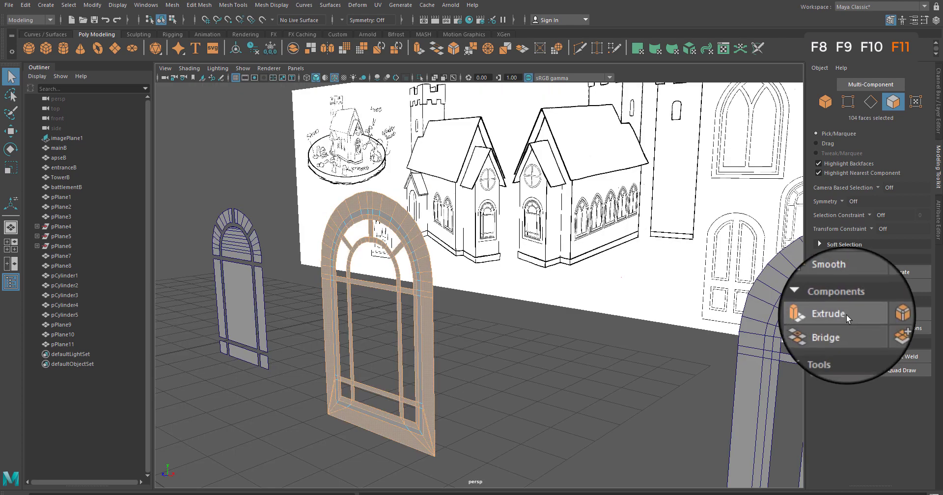
pyautogui.click(846, 314)
pyautogui.moveTo(572, 331); pyautogui.dragTo(596, 338, button='middle')
pyautogui.press('q')
pyautogui.press('F8')
pyautogui.keyDown('alt'); pyautogui.moveTo(578, 339); pyautogui.dragTo(473, 372); pyautogui.keyUp('alt')
pyautogui.keyDown('alt'); pyautogui.moveTo(473, 372); pyautogui.dragTo(513, 367, button='middle'); pyautogui.keyUp('alt')
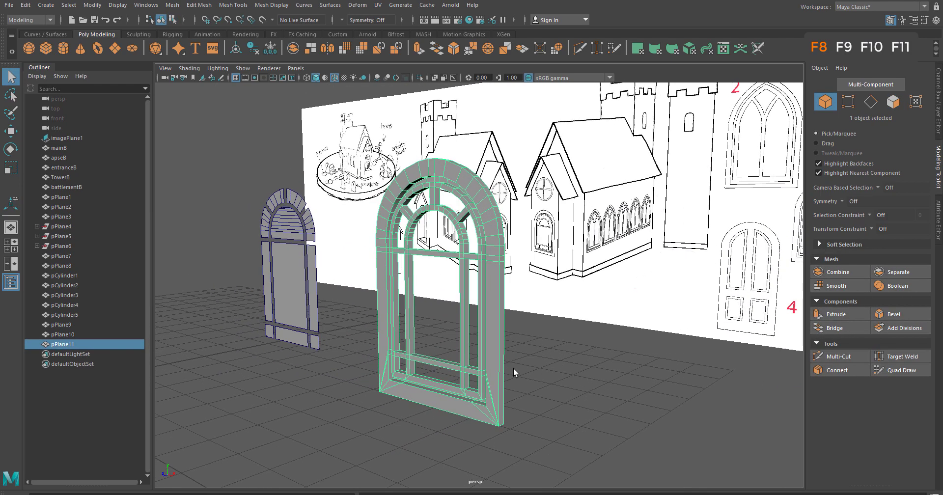
# Step: Extrude the outer frame faces, including the sill, and the ring of faces around the panes further forward
pyautogui.keyDown('alt'); pyautogui.moveTo(513, 367); pyautogui.dragTo(505, 423); pyautogui.keyUp('alt')
pyautogui.press('F11')
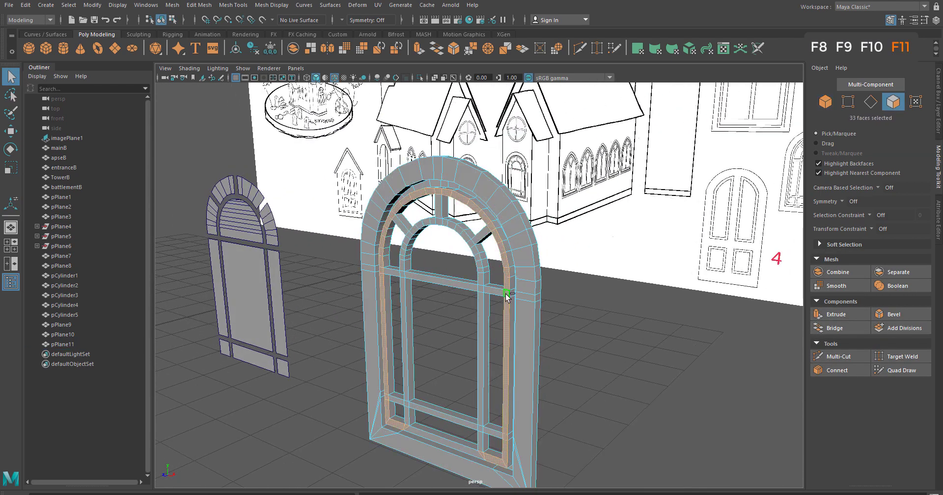
pyautogui.keyDown('shift'); pyautogui.doubleClick(522, 378); pyautogui.keyUp('shift')
pyautogui.keyDown('alt'); pyautogui.moveTo(521, 297); pyautogui.dragTo(554, 365); pyautogui.keyUp('alt')
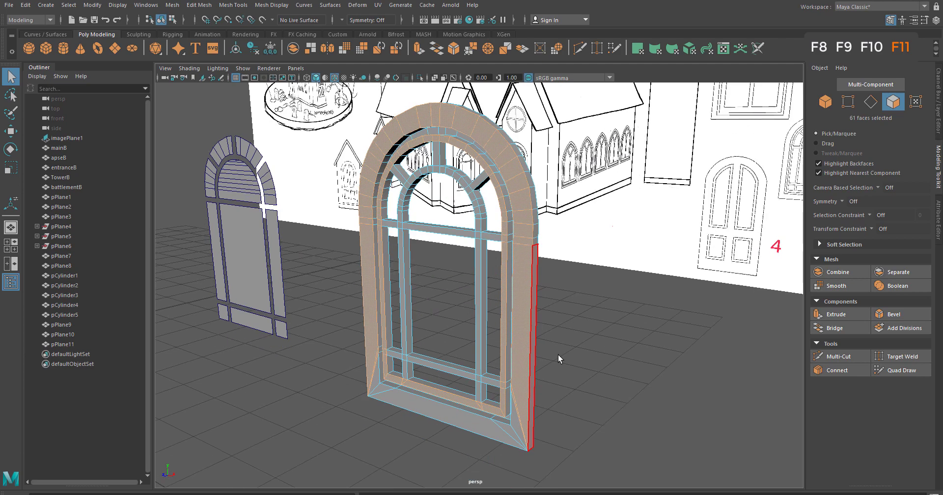
pyautogui.keyDown('shift'); pyautogui.click(493, 433); pyautogui.keyUp('shift')
pyautogui.keyDown('alt'); pyautogui.moveTo(493, 433); pyautogui.dragTo(392, 443); pyautogui.keyUp('alt')
pyautogui.keyDown('alt'); pyautogui.moveTo(391, 442); pyautogui.dragTo(402, 442, button='right'); pyautogui.keyUp('alt')
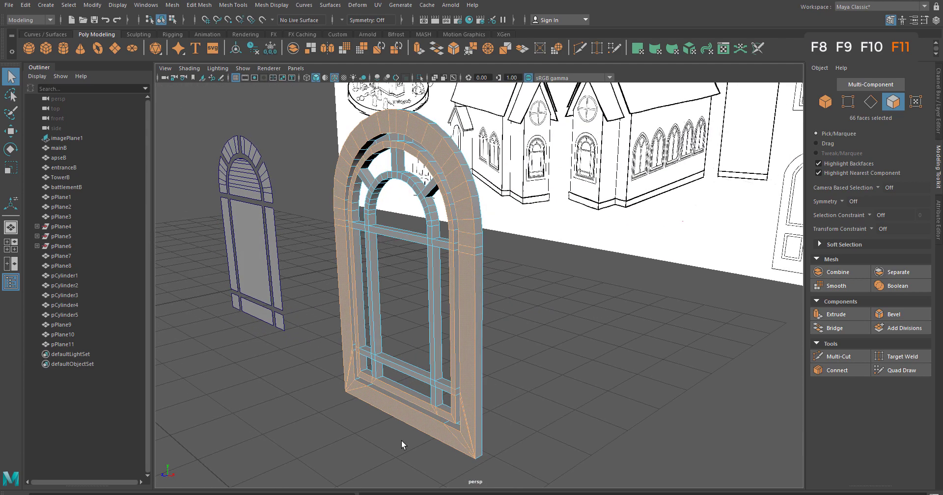
pyautogui.click(822, 314)
pyautogui.moveTo(582, 351); pyautogui.dragTo(596, 352, button='middle')
pyautogui.press('q')
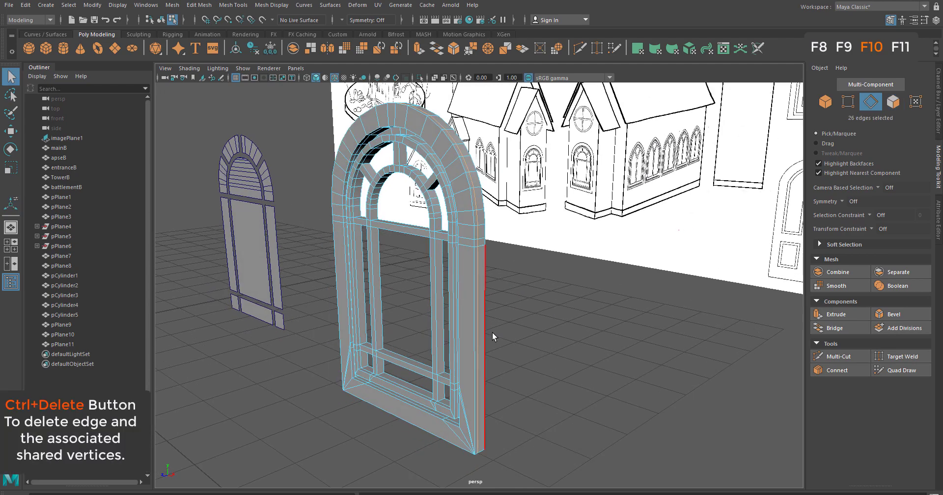
# Step: Delete the surplus edge loops with their vertices along the outer frame's sides and the inner frame ring
pyautogui.hotkey('ctrl', 'Delete')
pyautogui.keyDown('alt'); pyautogui.moveTo(491, 332); pyautogui.dragTo(511, 331); pyautogui.keyUp('alt')
pyautogui.scroll(4, 511, 330)
pyautogui.keyDown('alt'); pyautogui.moveTo(511, 295); pyautogui.dragTo(463, 312, button='middle'); pyautogui.keyUp('alt')
pyautogui.keyDown('alt'); pyautogui.moveTo(462, 313); pyautogui.dragTo(463, 328); pyautogui.keyUp('alt')
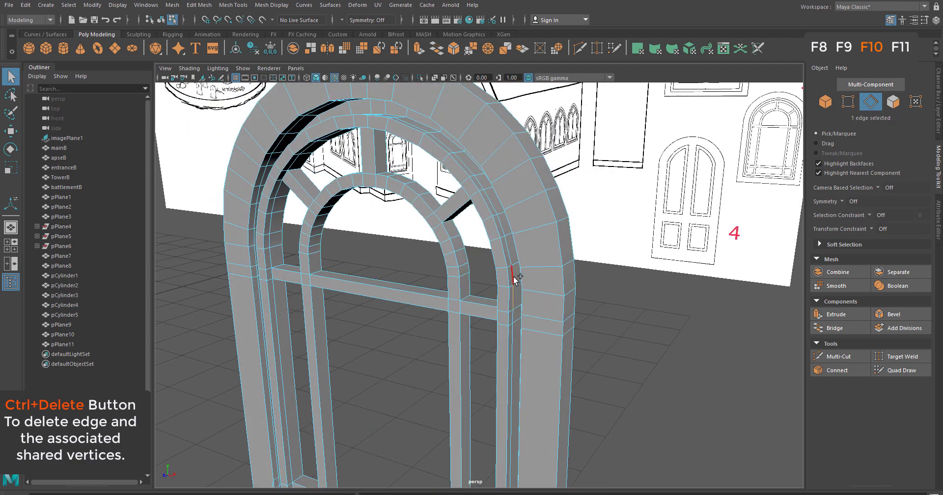
pyautogui.hotkey('ctrl', 'Delete')
pyautogui.keyDown('alt'); pyautogui.moveTo(507, 283); pyautogui.dragTo(574, 250); pyautogui.keyUp('alt')
pyautogui.keyDown('alt'); pyautogui.moveTo(654, 376); pyautogui.dragTo(626, 364, button='middle'); pyautogui.keyUp('alt')
pyautogui.click(678, 208)
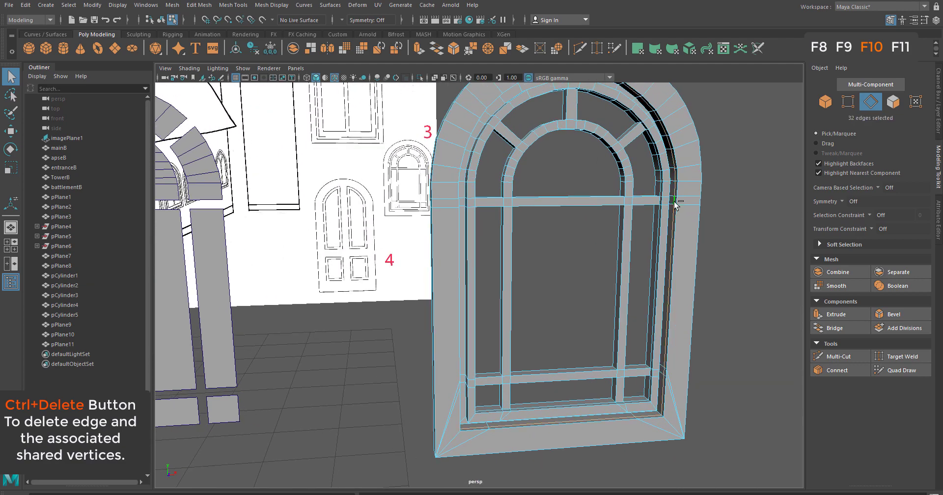
pyautogui.hotkey('ctrl', 'Delete')
# Step: Return to object selection and move the separate pane mesh along X into the extruded window frame
pyautogui.keyDown('alt'); pyautogui.moveTo(675, 205); pyautogui.dragTo(502, 349); pyautogui.keyUp('alt')
pyautogui.scroll(3, 511, 347)
pyautogui.press('F8')
pyautogui.scroll(-5, 630, 285)
pyautogui.press('space')
pyautogui.press('space')
pyautogui.click(226, 305)
pyautogui.press('w')
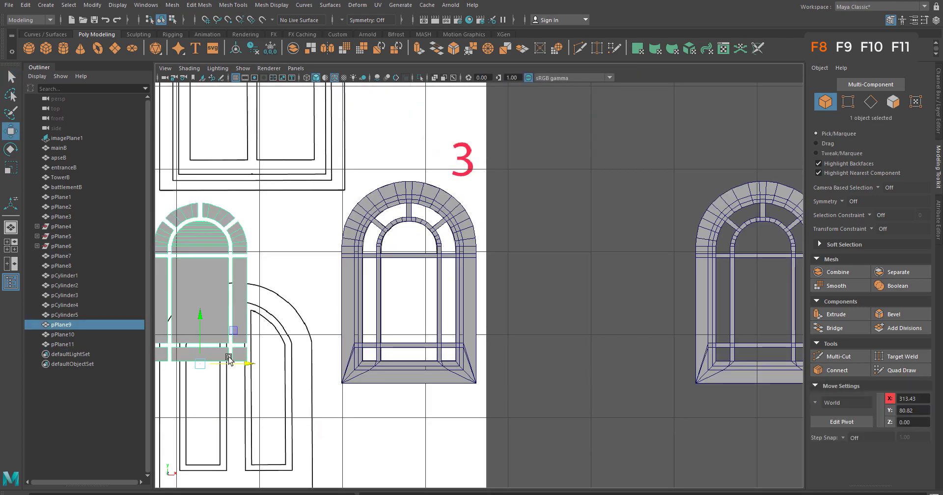
pyautogui.moveTo(266, 373); pyautogui.dragTo(455, 400)
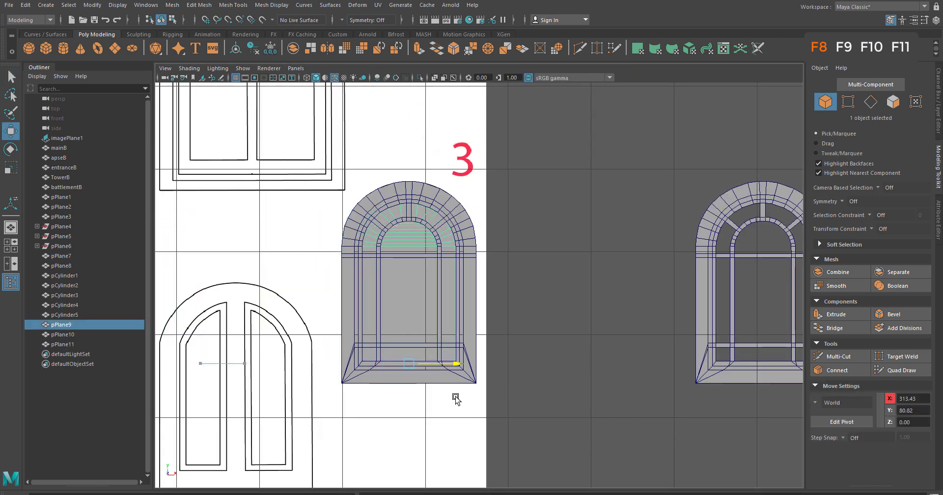
# Step: Duplicate the remaining flat window copy and move the duplicate along X towards the finished window
pyautogui.press('space')
pyautogui.press('space')
pyautogui.click(614, 336)
pyautogui.keyDown('alt'); pyautogui.moveTo(614, 335); pyautogui.dragTo(467, 373, button='middle'); pyautogui.keyUp('alt')
pyautogui.click(494, 358)
pyautogui.hotkey('ctrl', 'd')
pyautogui.moveTo(599, 403); pyautogui.dragTo(530, 413)
# Step: Extrude the duplicate's outer border edge loop backward along Z to form deep side walls
pyautogui.press('F10')
pyautogui.doubleClick(444, 216)
pyautogui.keyDown('alt'); pyautogui.moveTo(525, 443); pyautogui.dragTo(532, 486); pyautogui.keyUp('alt')
pyautogui.press('capslock')
pyautogui.keyDown('shift'); pyautogui.moveTo(576, 344); pyautogui.dragTo(545, 321); pyautogui.keyUp('shift')
# Step: Select all flat front faces of the duplicate from the top view and delete them, keeping only the extruded walls
pyautogui.press('F11')
pyautogui.press('space')
pyautogui.press('space')
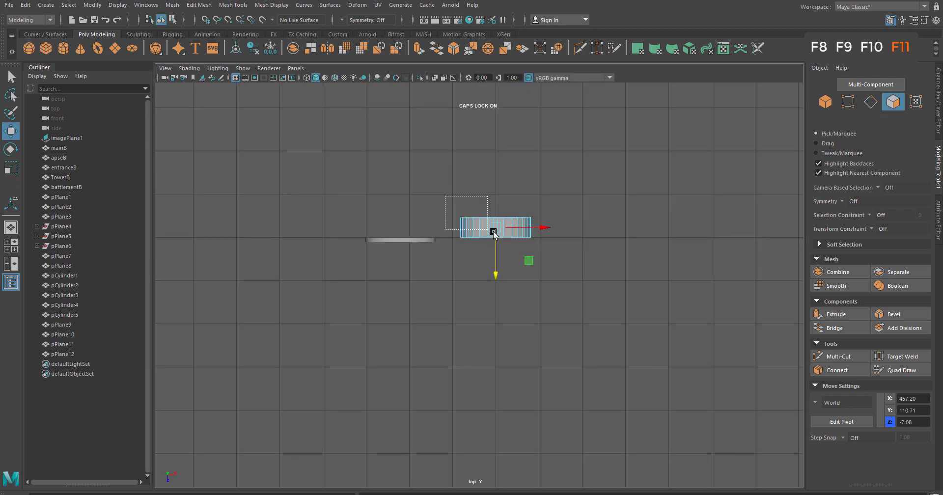
pyautogui.moveTo(519, 245); pyautogui.dragTo(559, 263)
pyautogui.press('q')
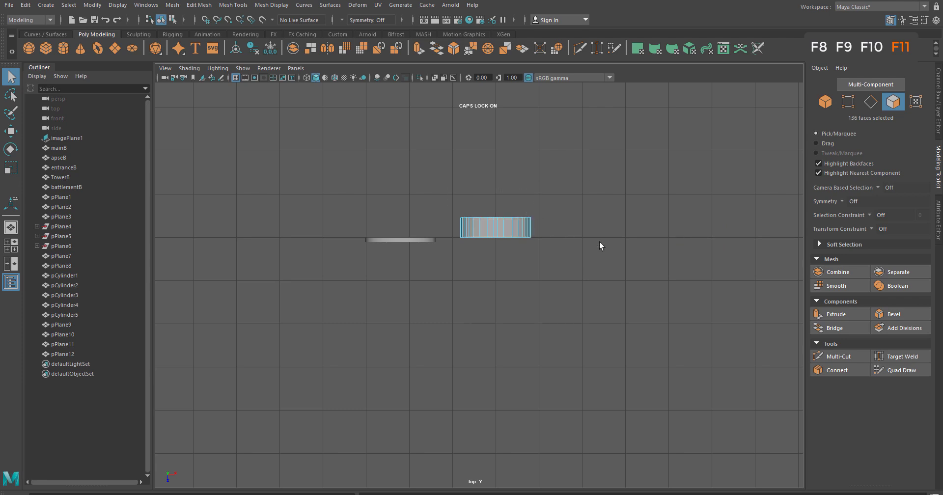
pyautogui.press('space')
pyautogui.press('space')
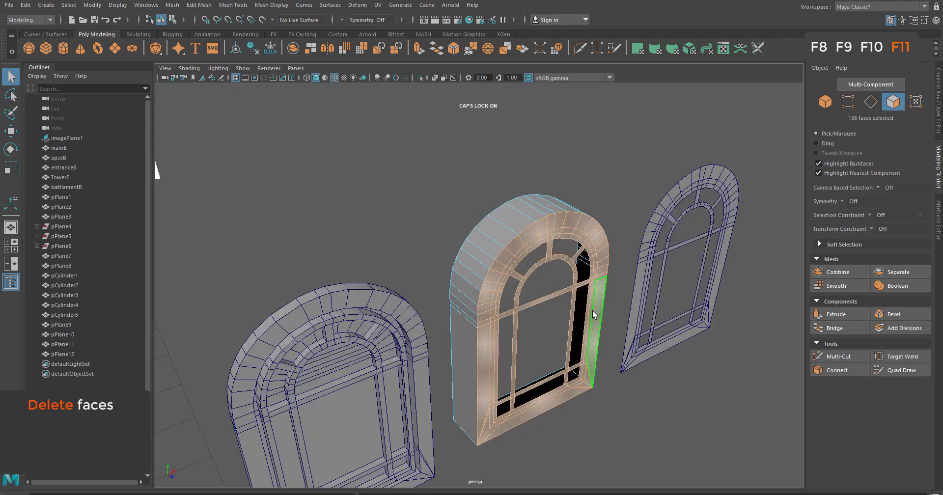
pyautogui.press('Delete')
pyautogui.keyDown('alt'); pyautogui.moveTo(520, 370); pyautogui.dragTo(525, 337); pyautogui.keyUp('alt')
# Step: Create a display layer from the four window meshes and name it windowroundTop
pyautogui.press('F8')
pyautogui.click(614, 231)
pyautogui.scroll(-4, 638, 237)
pyautogui.moveTo(751, 157); pyautogui.dragTo(284, 458)
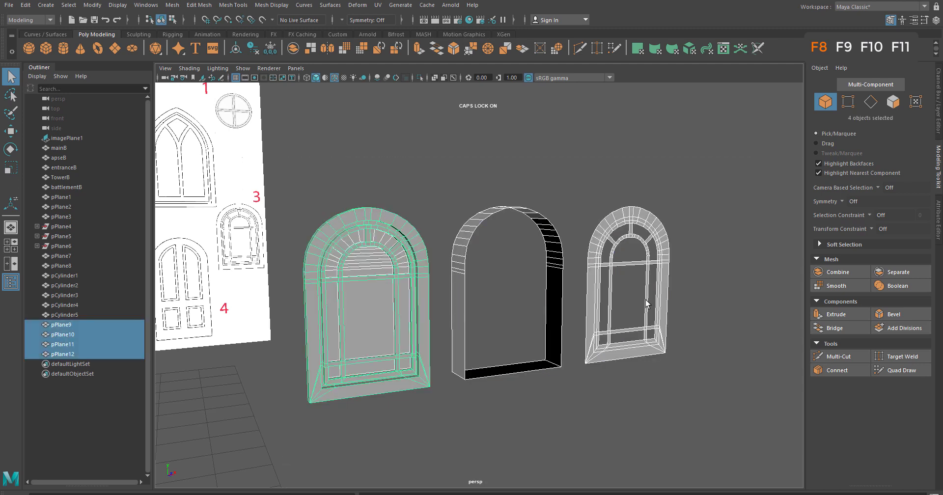
pyautogui.click(936, 21)
pyautogui.click(820, 386)
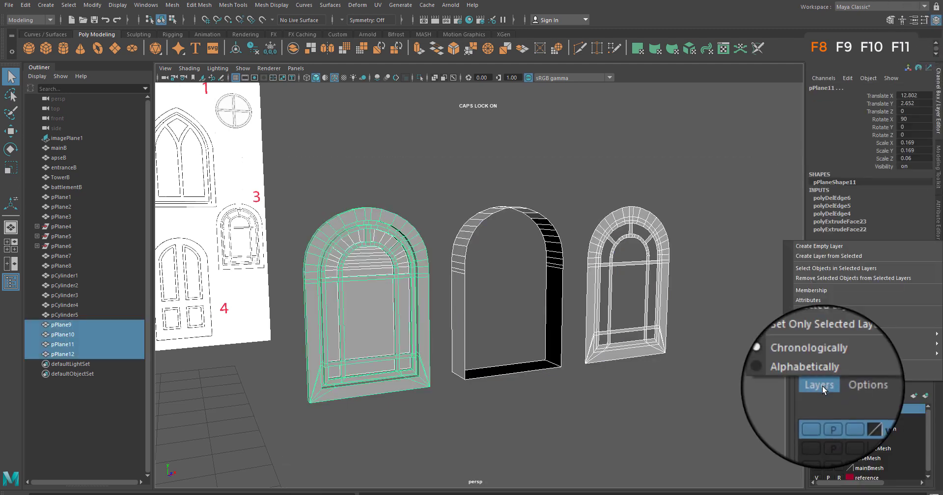
pyautogui.click(810, 268)
pyautogui.doubleClick(863, 411)
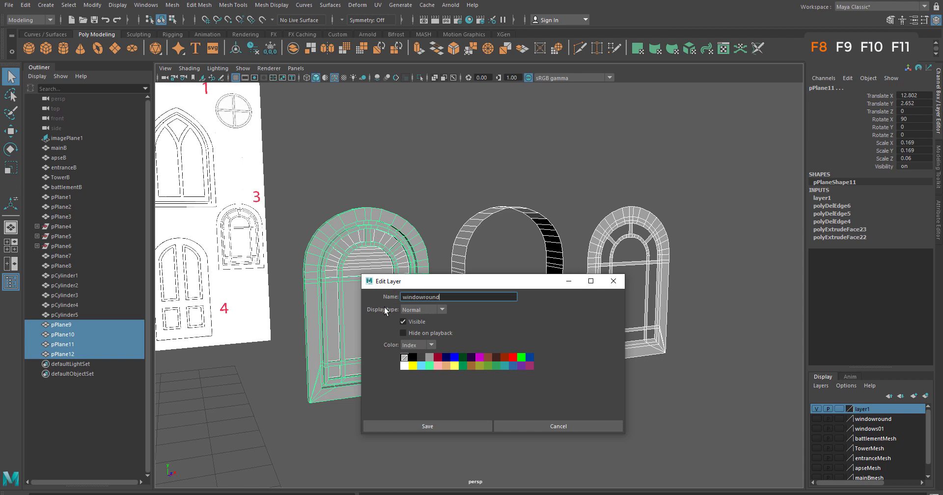
pyautogui.click(427, 425)
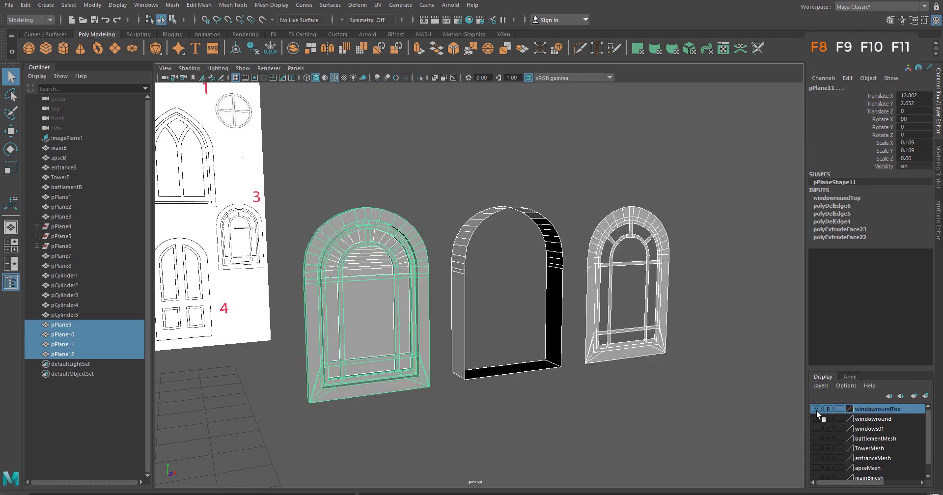